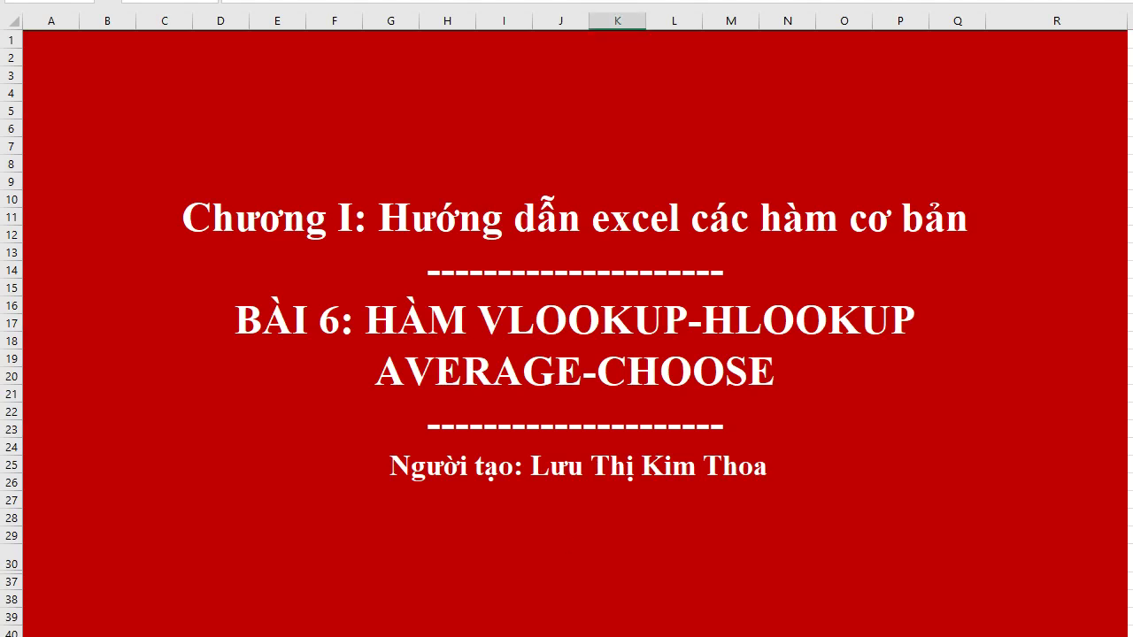
# On the VLOOKUP sheet, start a VLOOKUP formula in cell I14 with $G14 as the lookup value.
pyautogui.hotkey('ctrl', 'pagedown')
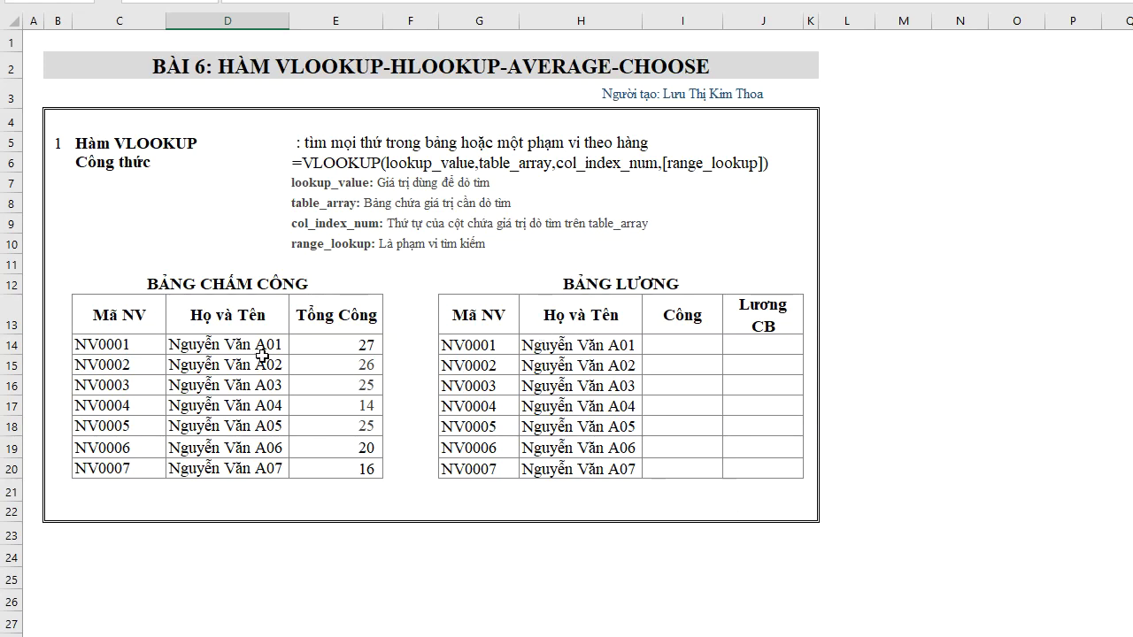
pyautogui.click(310, 345)
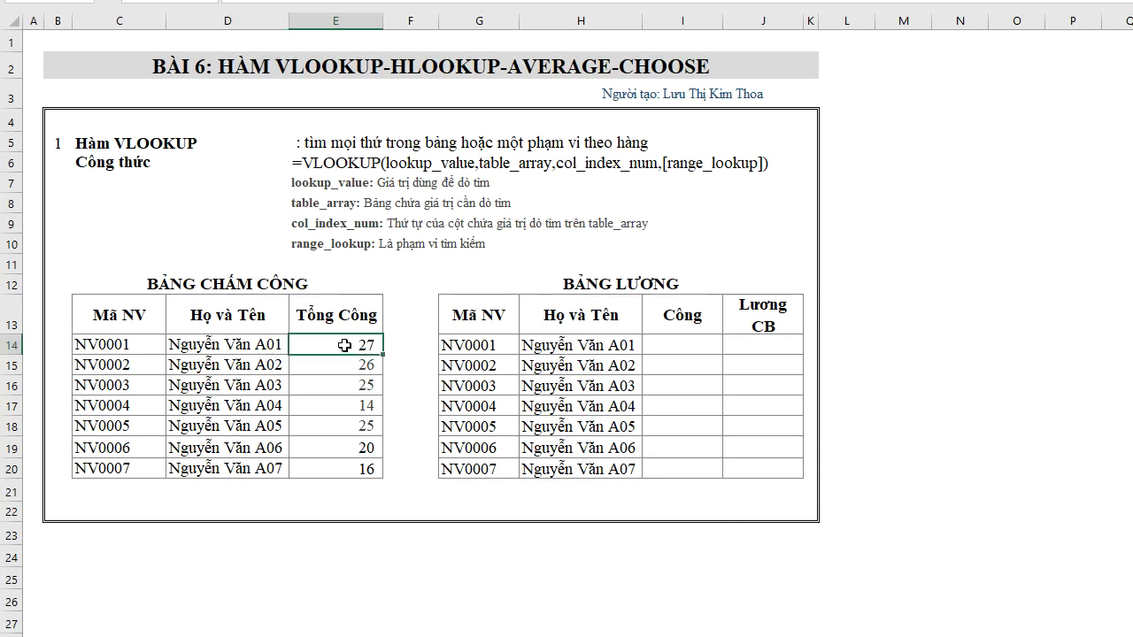
pyautogui.click(668, 343)
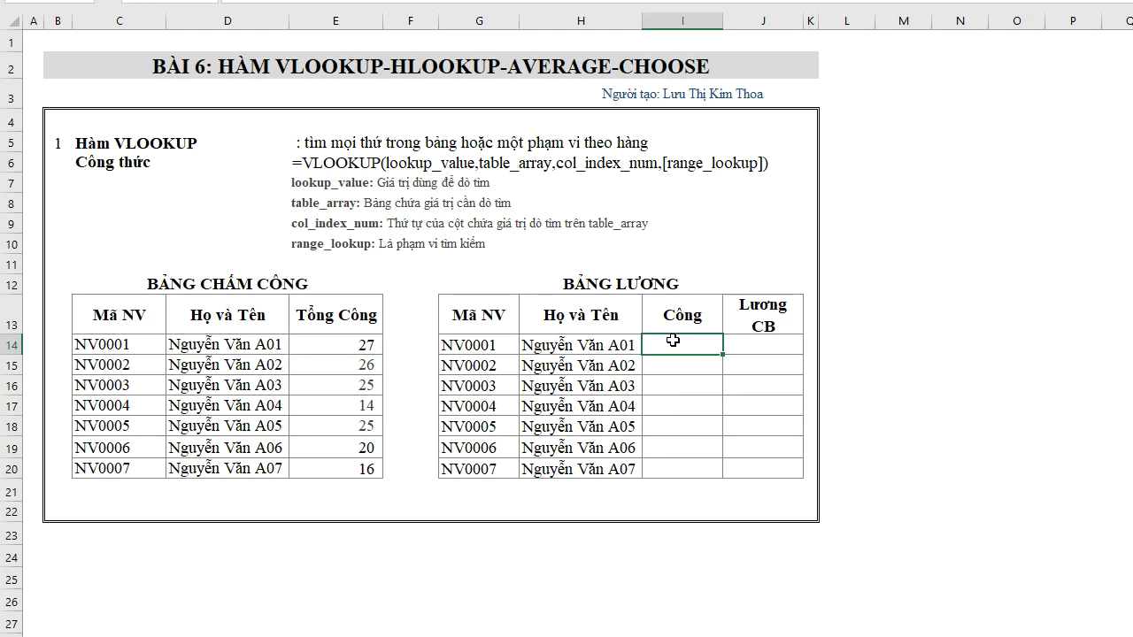
pyautogui.write('=v')
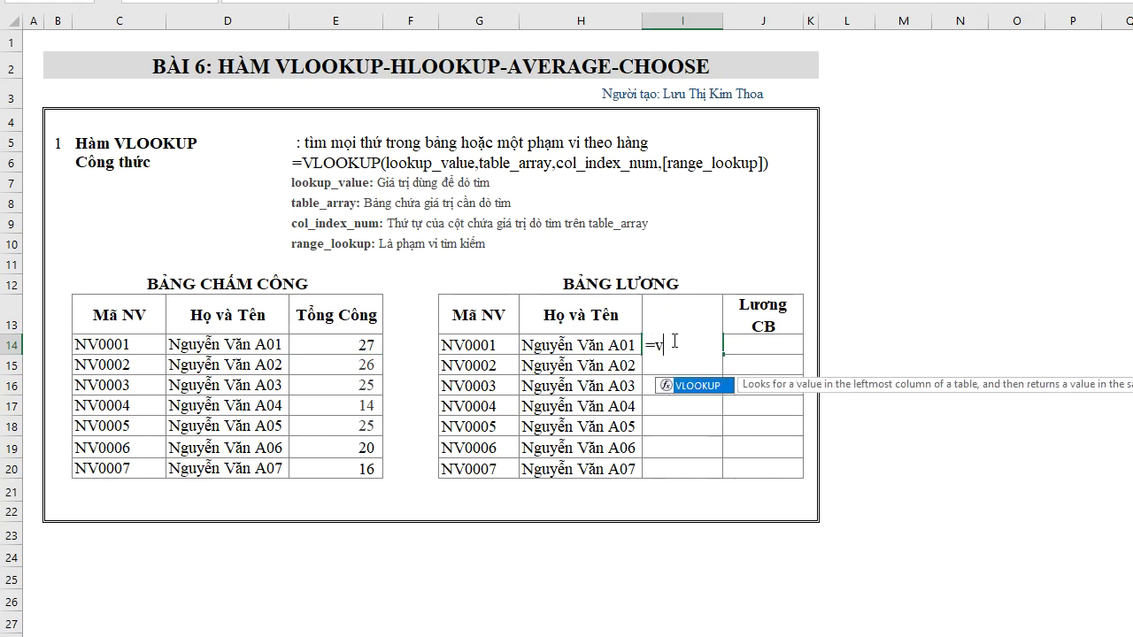
pyautogui.write('lookup(')
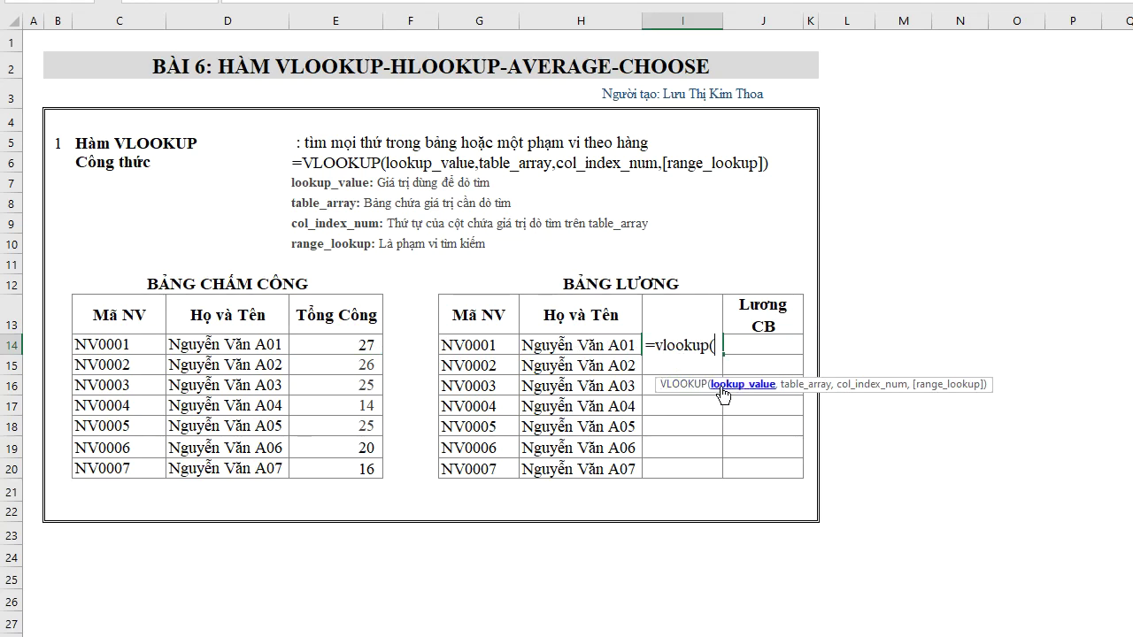
pyautogui.click(624, 345)
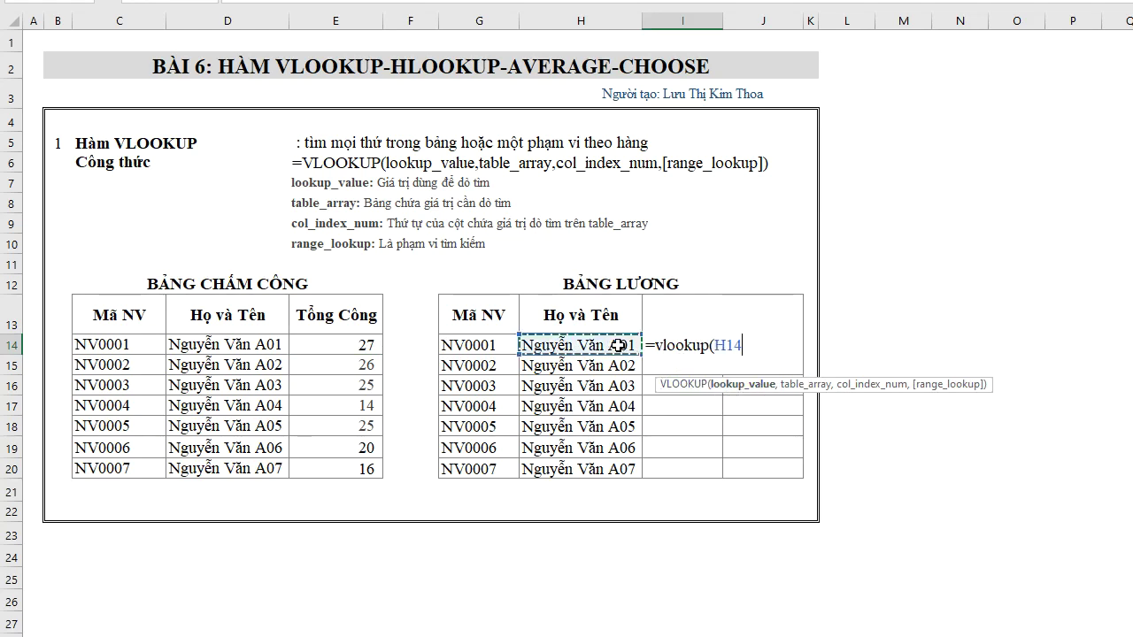
pyautogui.click(474, 345)
pyautogui.press('F4')
pyautogui.press('F4')
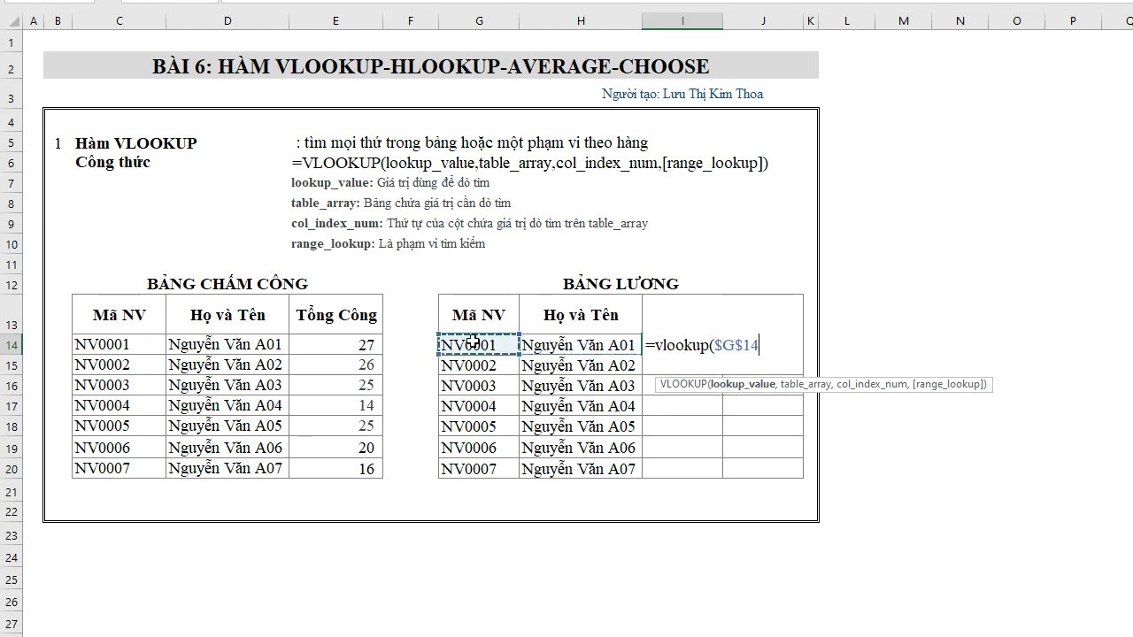
pyautogui.press('F4')
pyautogui.press('F4')
pyautogui.press('F4')
pyautogui.press('F4')
pyautogui.press('F4')
pyautogui.write(',')
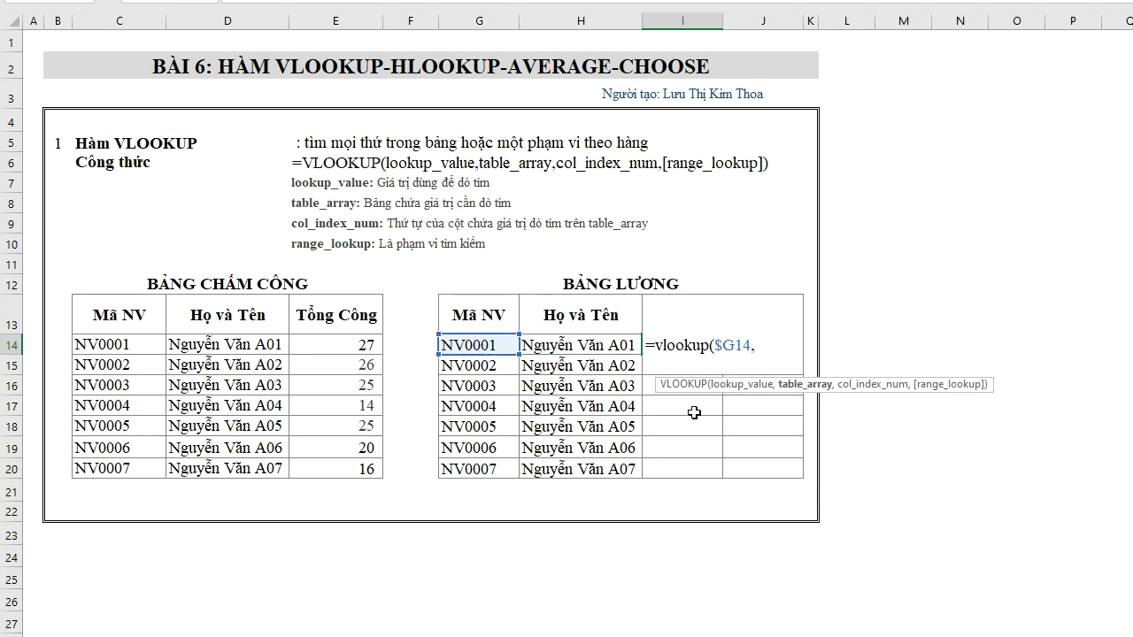
# Complete the VLOOKUP formula in I14 with table array $C$14:$E$20, column index 3 and range lookup 0.
pyautogui.moveTo(152, 344); pyautogui.dragTo(351, 469)
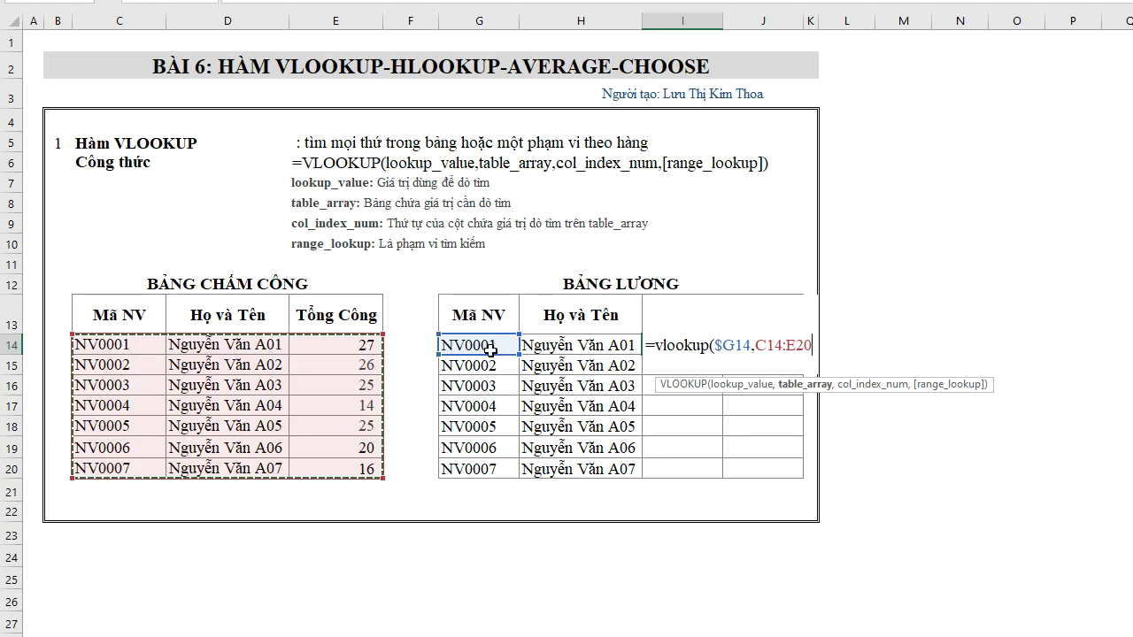
pyautogui.press('F4')
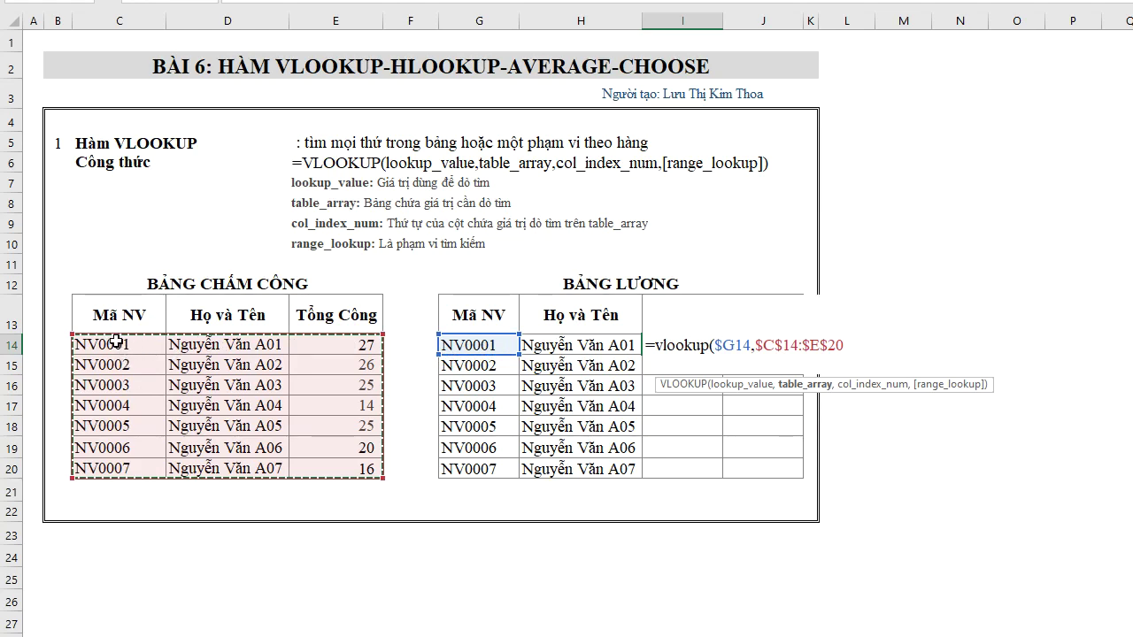
pyautogui.write(',')
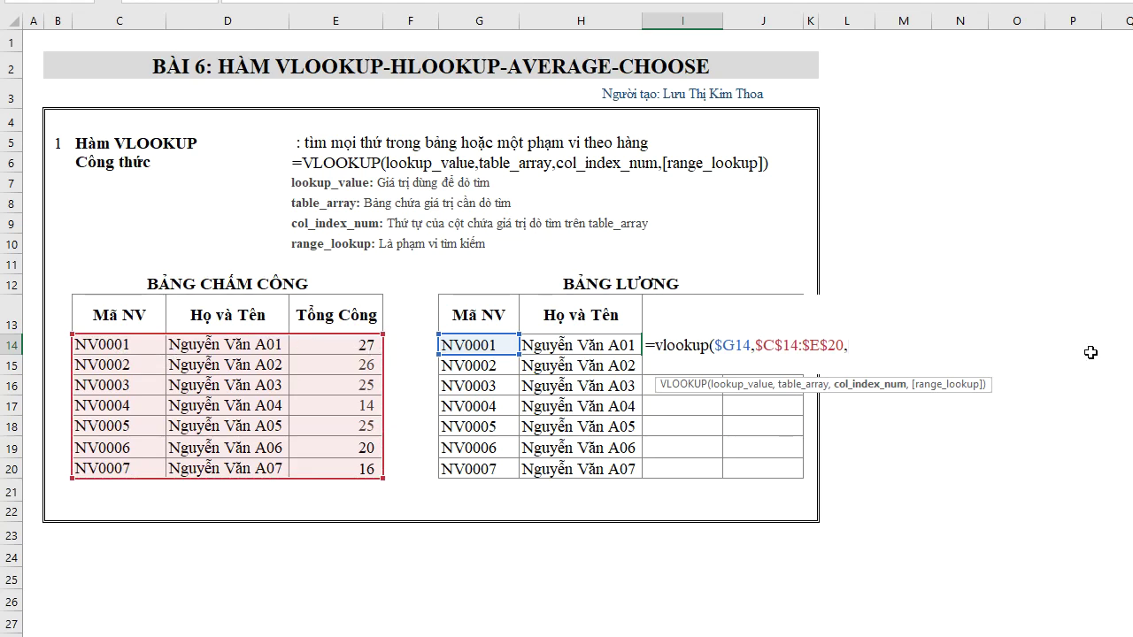
pyautogui.write('3,0)')
pyautogui.press('Return')
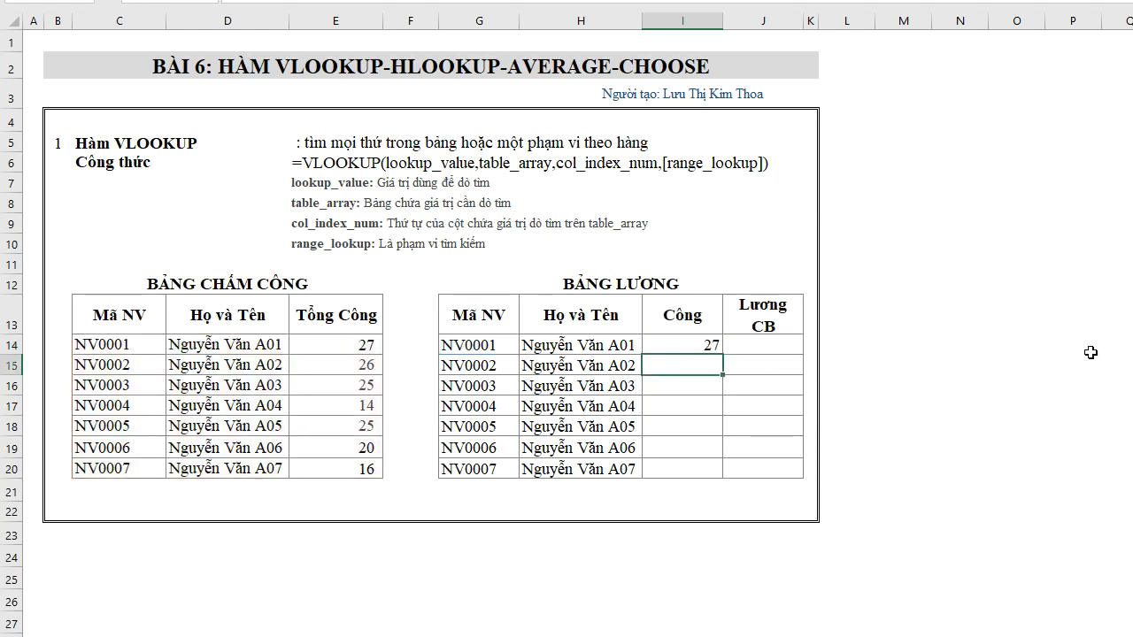
# Fill the VLOOKUP formula from I14 down to I20 in the Công column.
pyautogui.click(684, 345)
pyautogui.moveTo(723, 357); pyautogui.dragTo(725, 482)
pyautogui.click(713, 386)
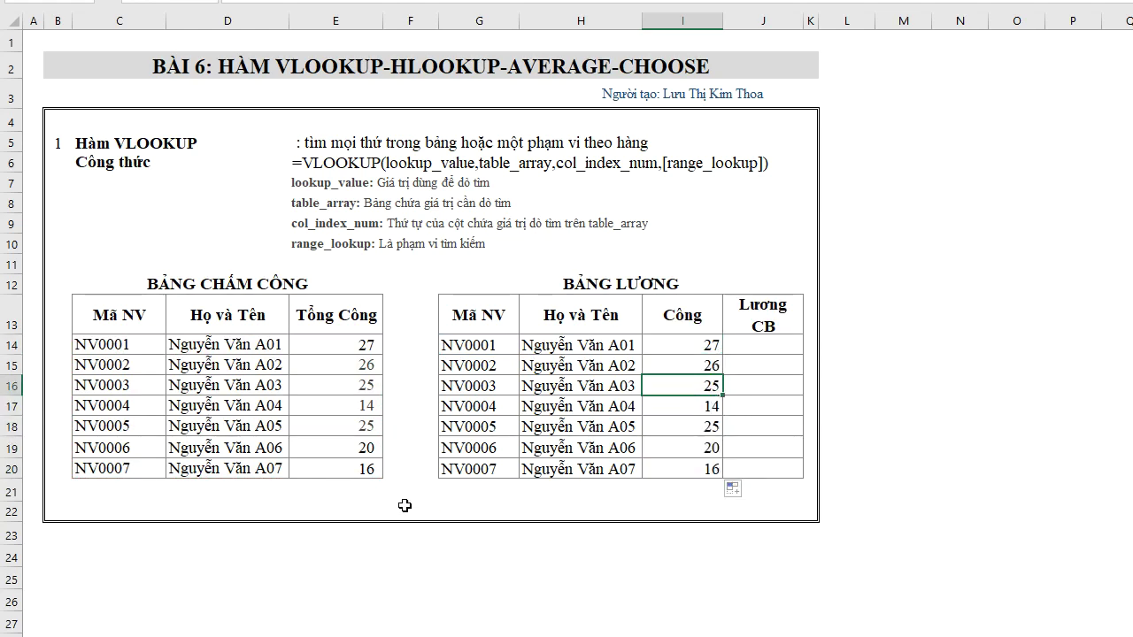
# On the HLOOKUP sheet, start an HLOOKUP formula in E14 with lookup value D14 and table array G13:L14.
pyautogui.hotkey('ctrl', 'pagedown')
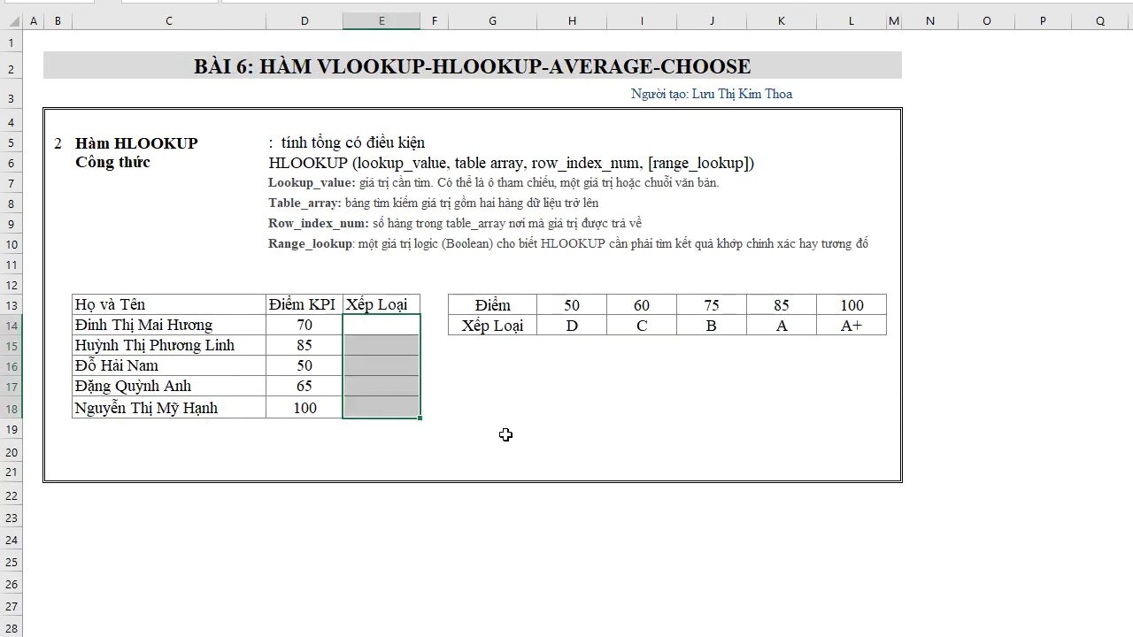
pyautogui.hotkey('ctrl', 'pageup')
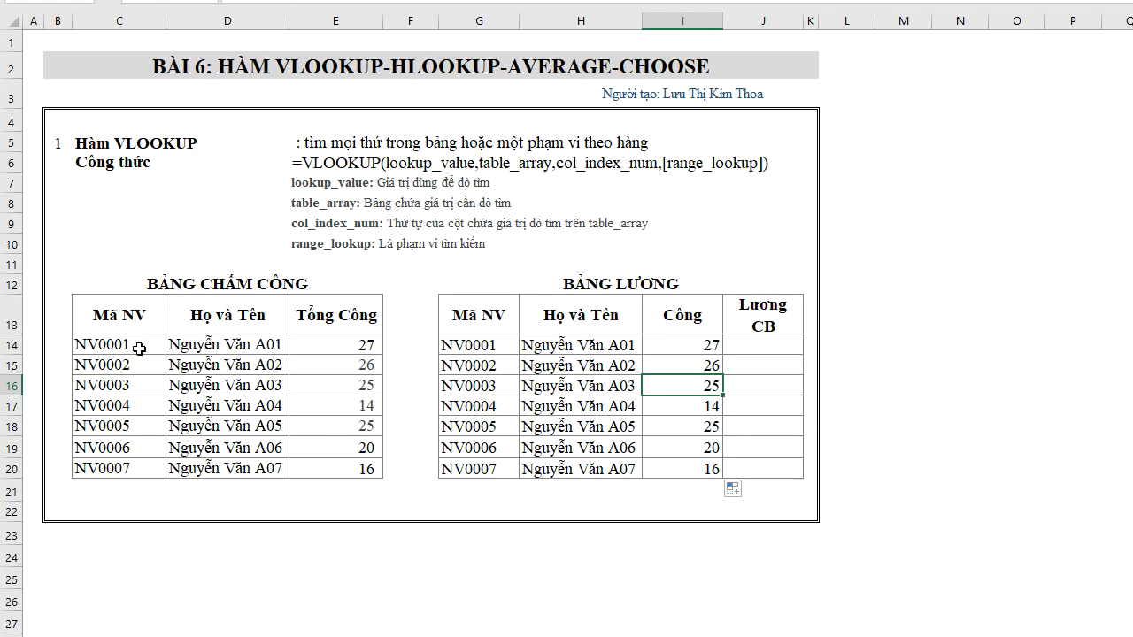
pyautogui.hotkey('ctrl', 'pagedown')
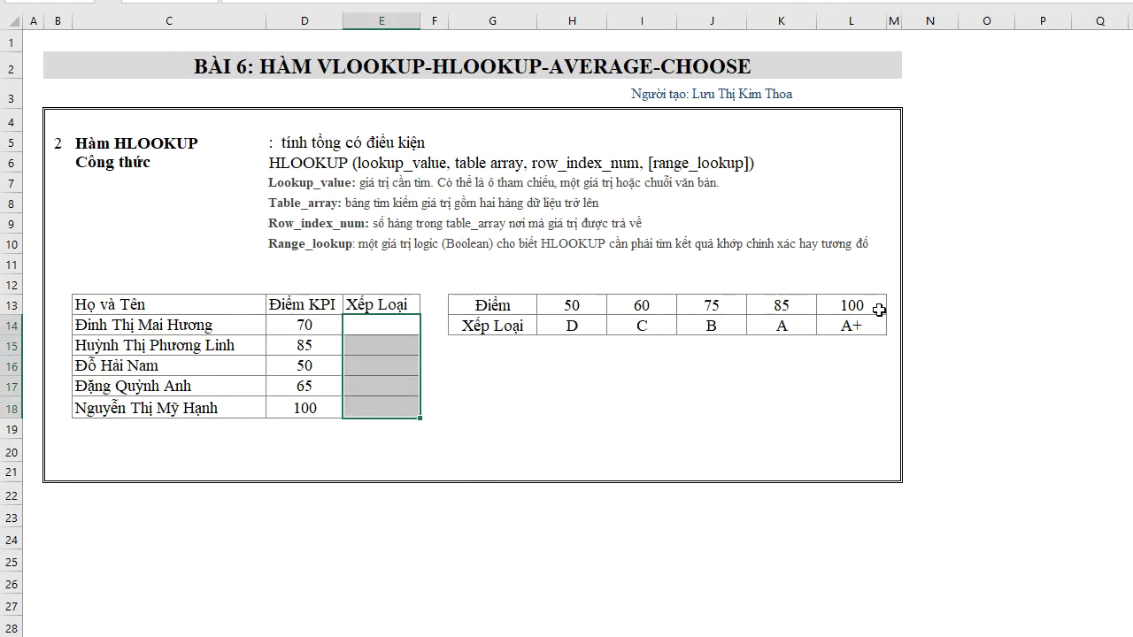
pyautogui.click(365, 331)
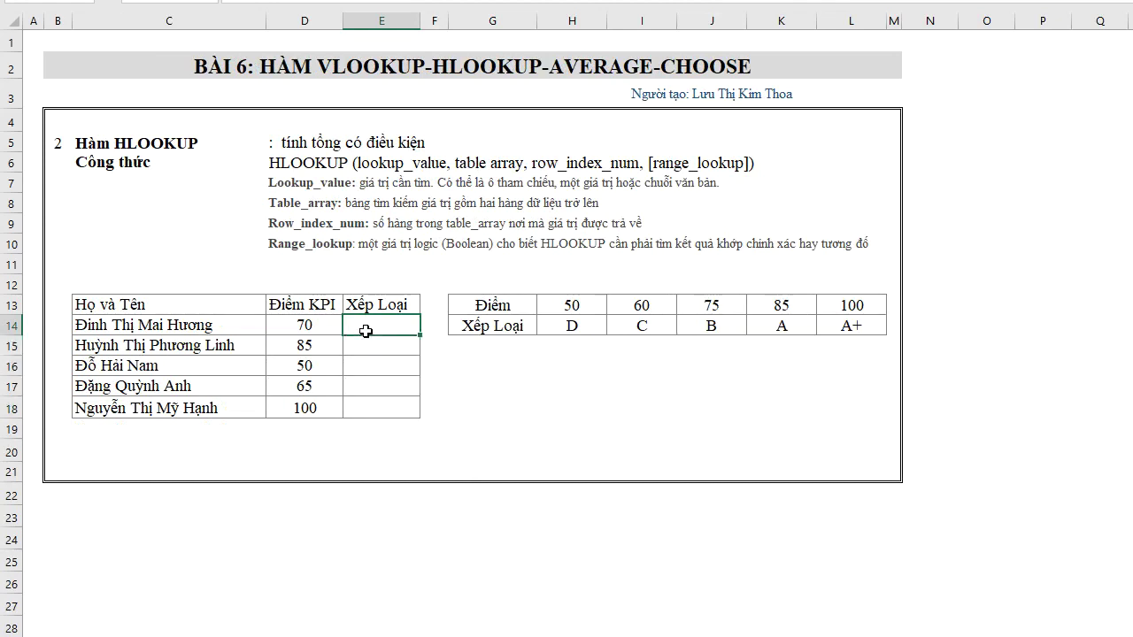
pyautogui.write('=hlookup(')
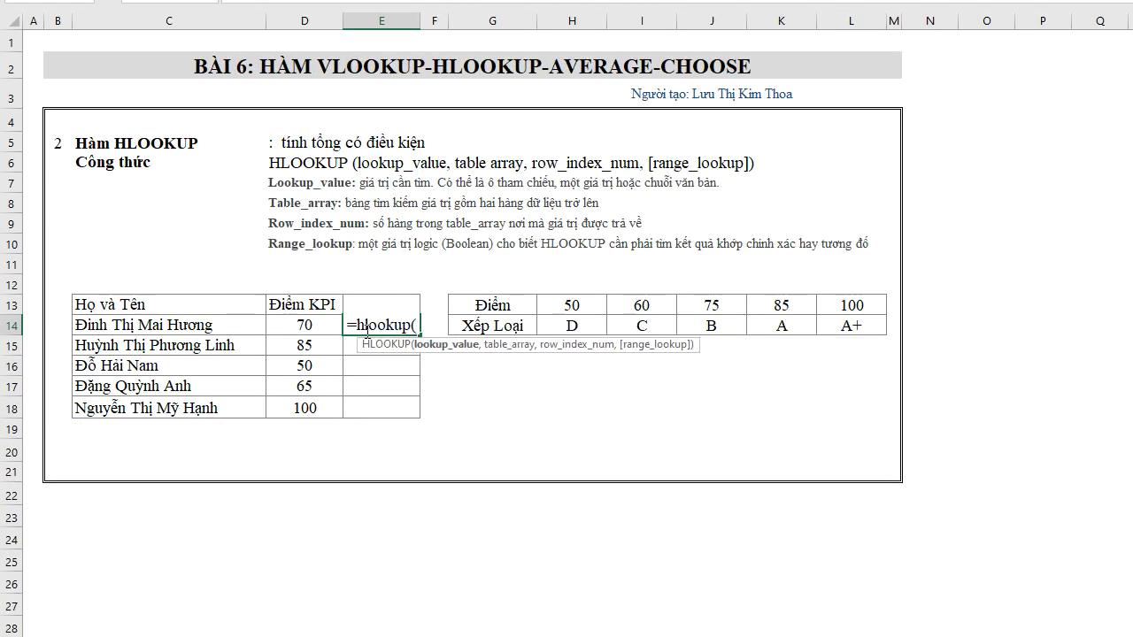
pyautogui.click(291, 326)
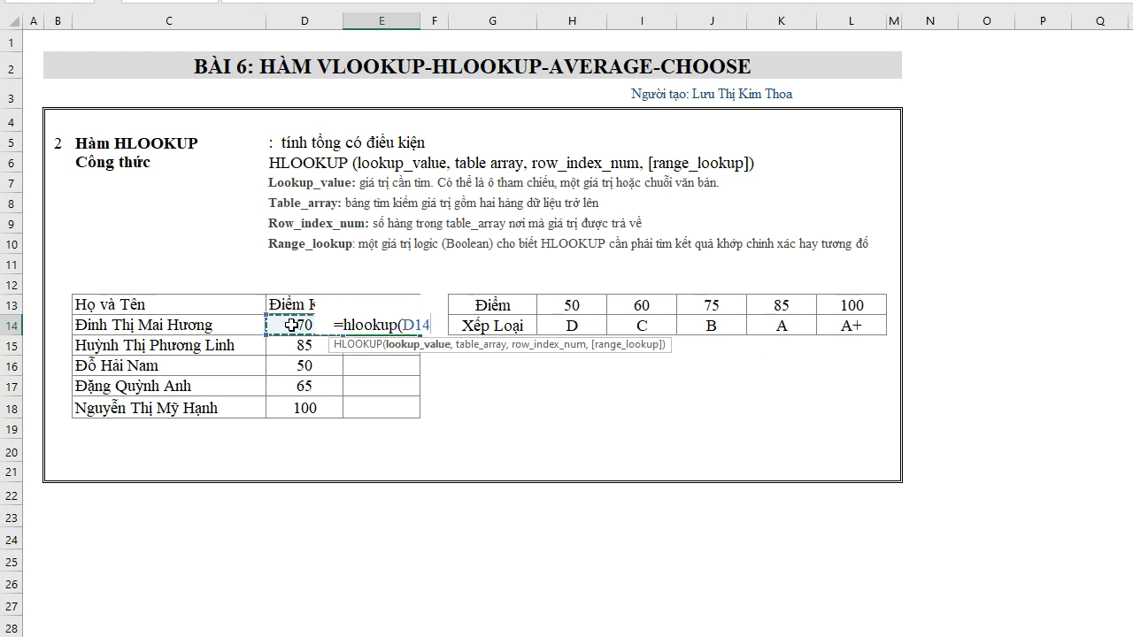
pyautogui.write(',')
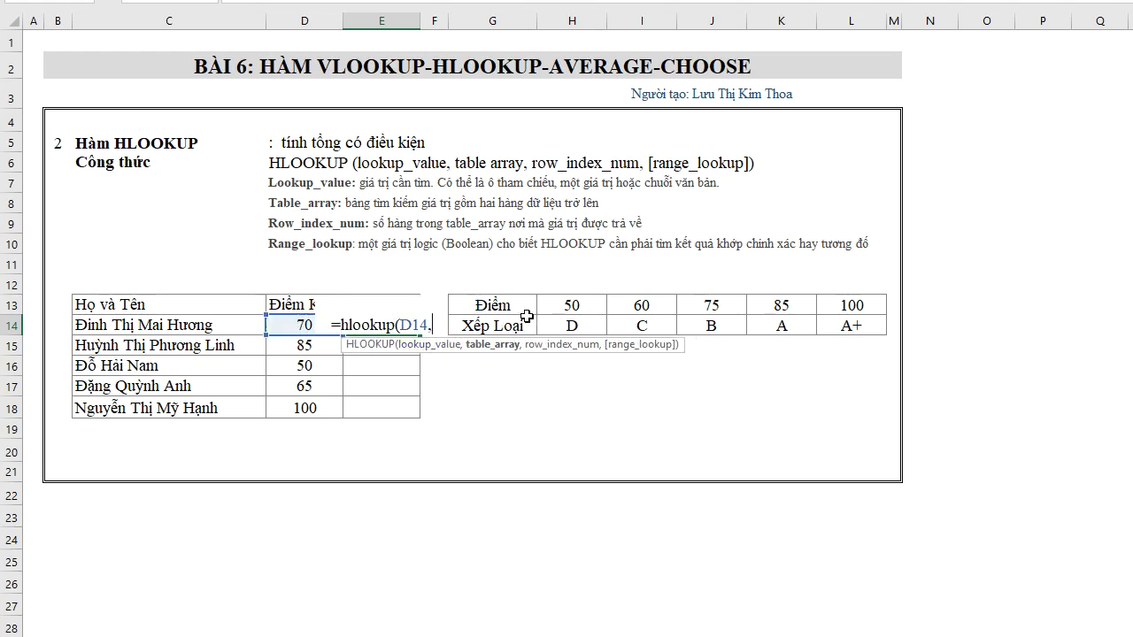
pyautogui.moveTo(501, 307); pyautogui.dragTo(838, 328)
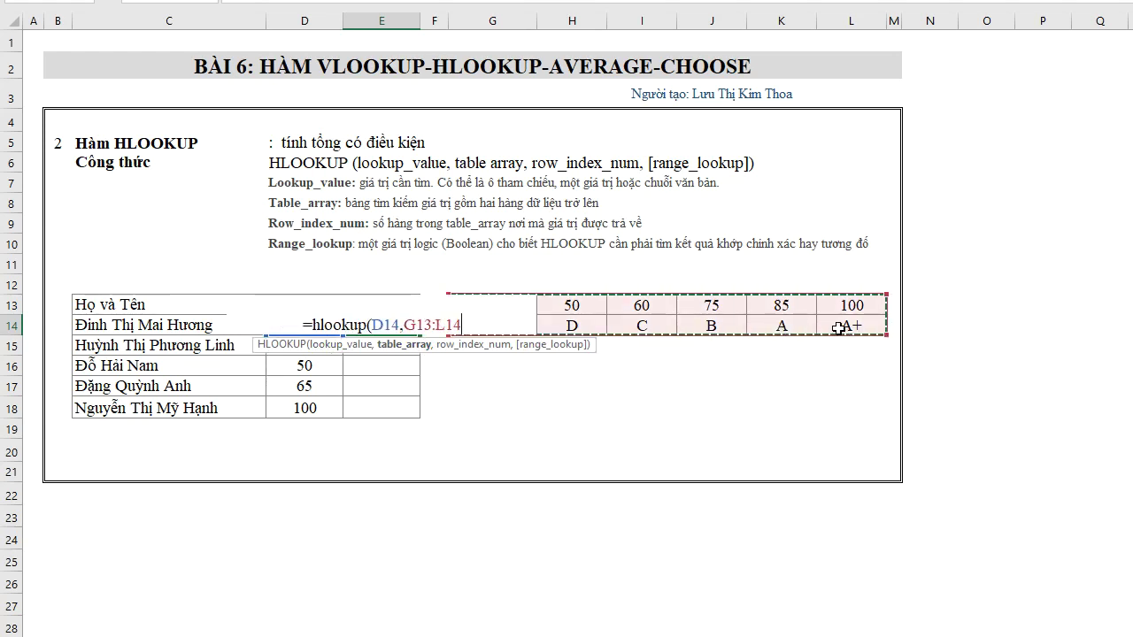
# Complete the HLOOKUP formula in E14 with row index 2 and range lookup 0.
pyautogui.write(',2,0)')
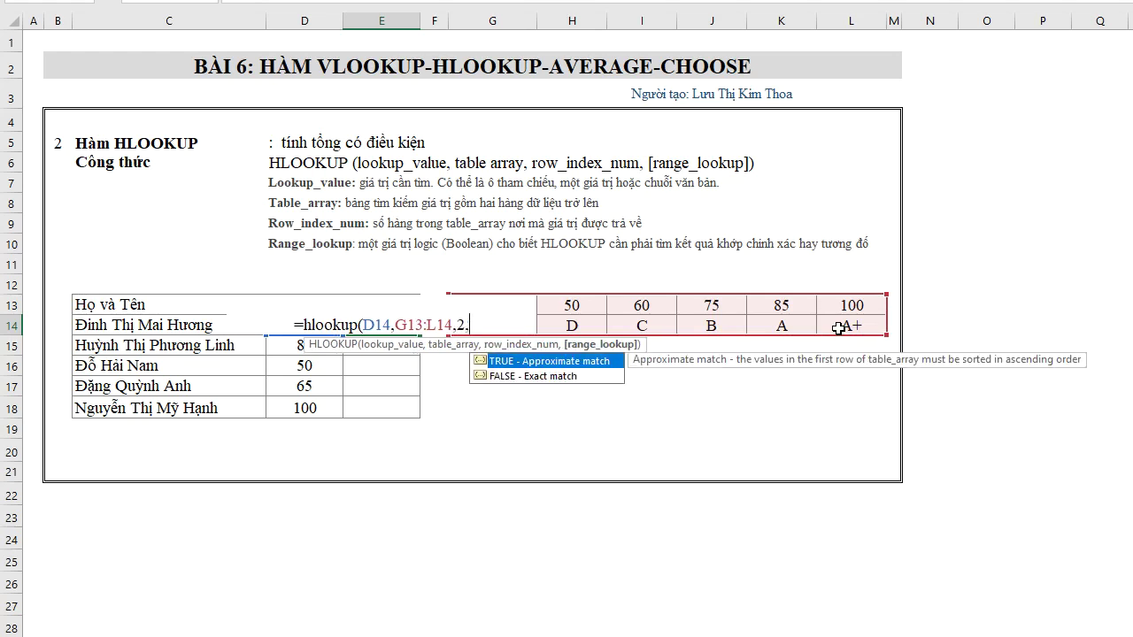
pyautogui.press('BackSpace')
pyautogui.press('BackSpace')
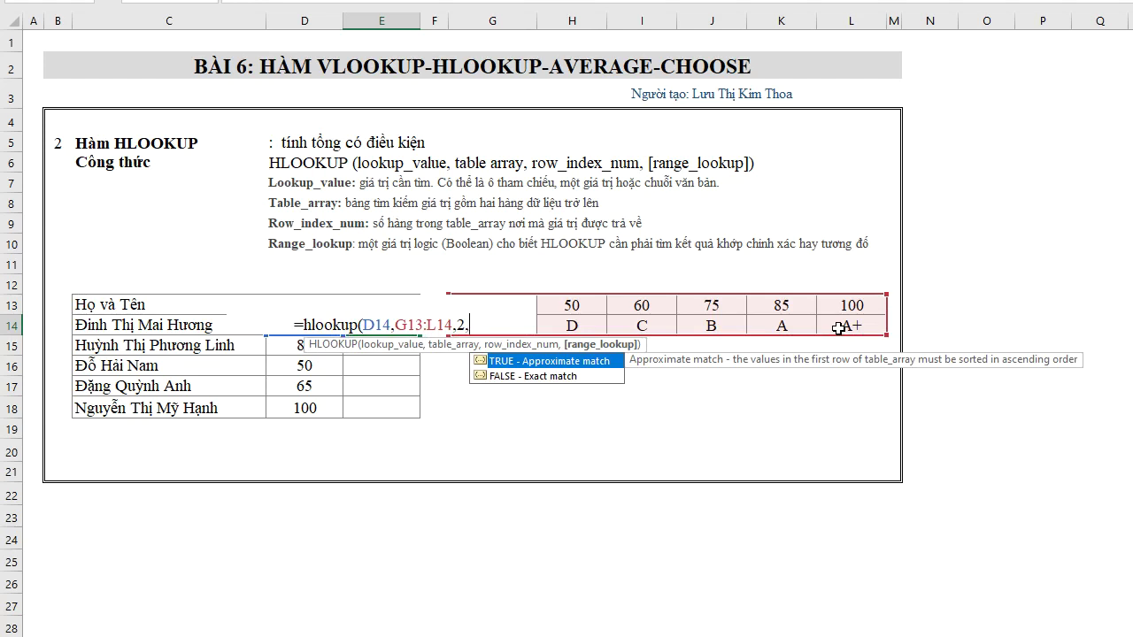
pyautogui.write('0')
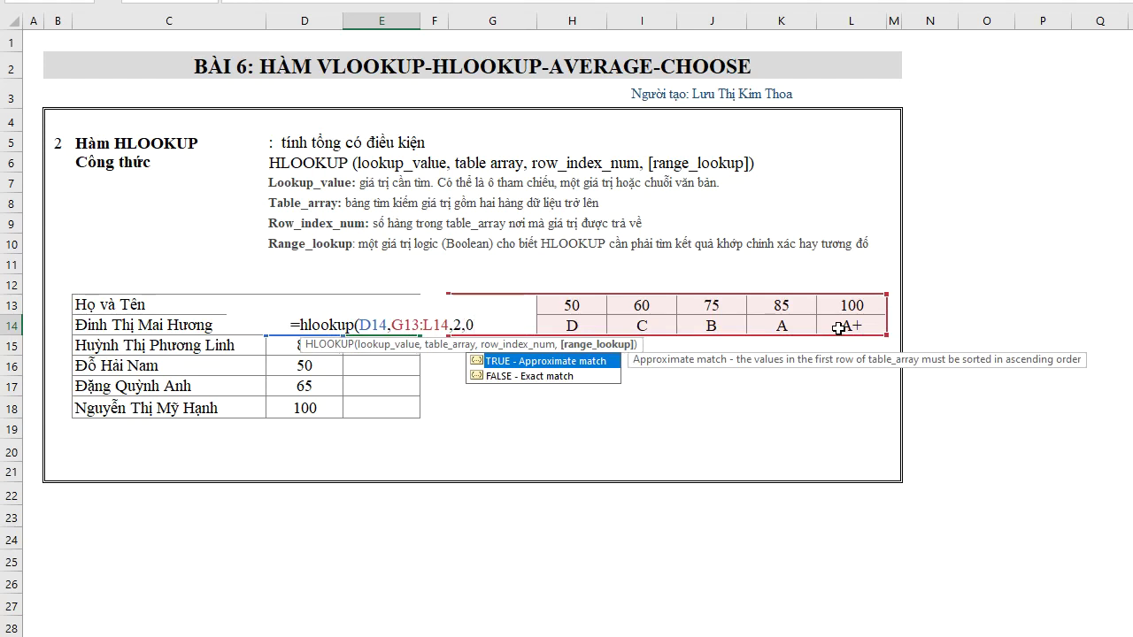
pyautogui.press('Return')
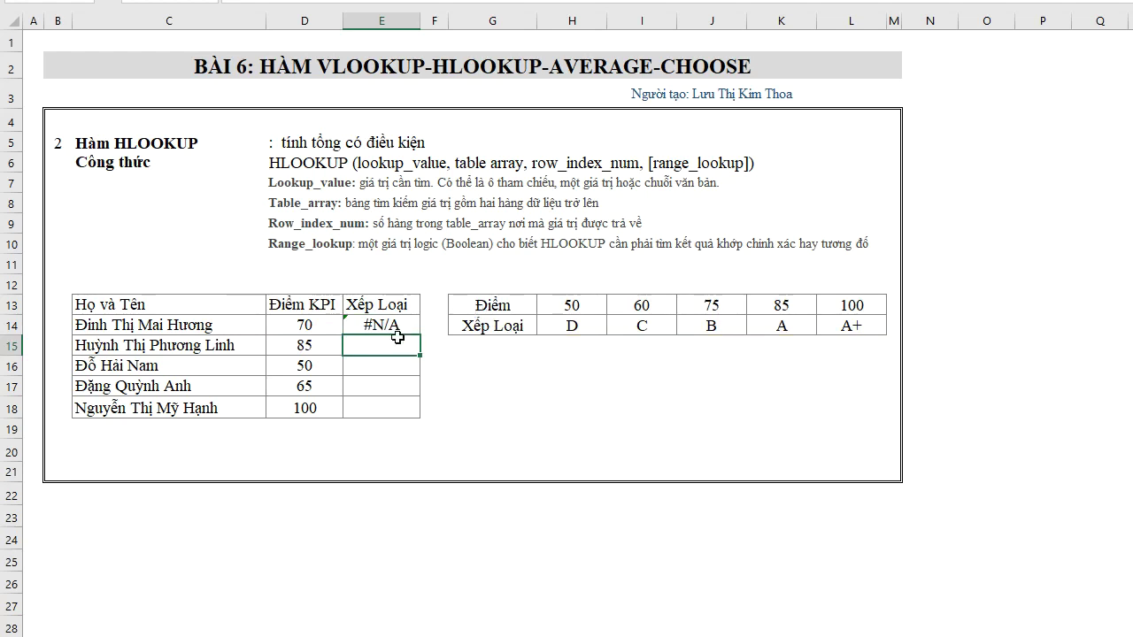
# Change the range lookup argument of the HLOOKUP formula in E14 to 1.
pyautogui.doubleClick(398, 325)
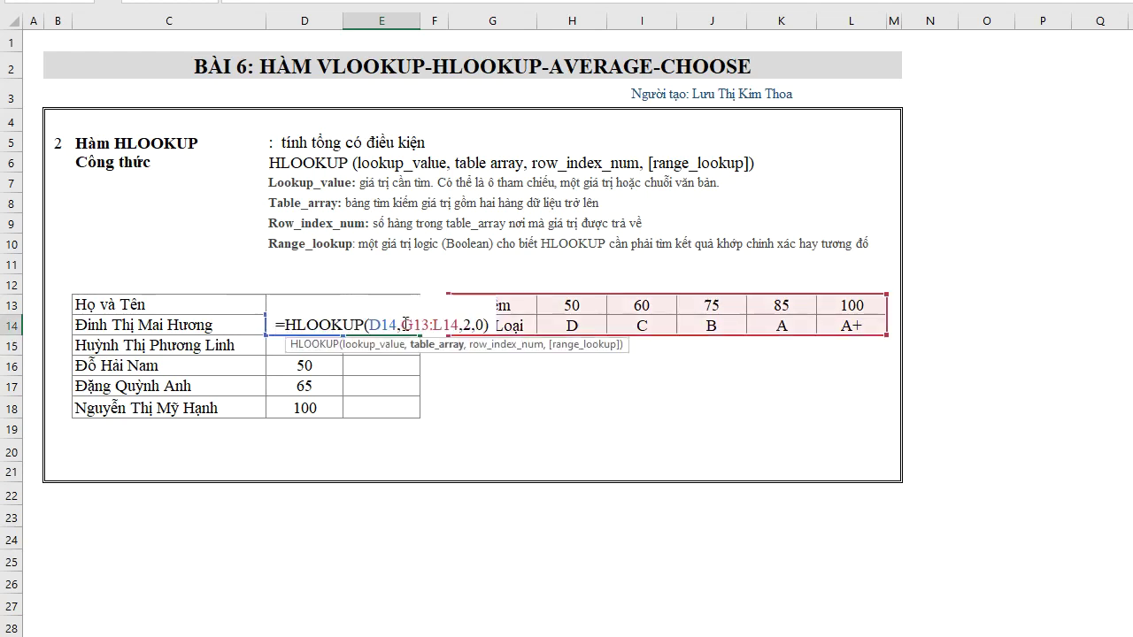
pyautogui.click(480, 325)
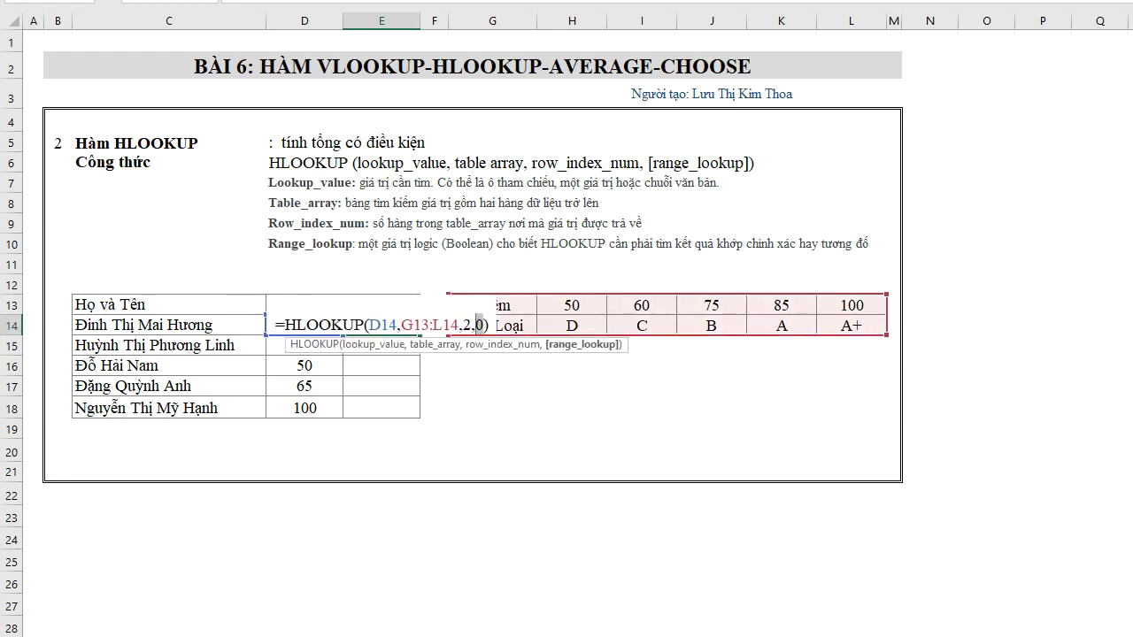
pyautogui.press('Return')
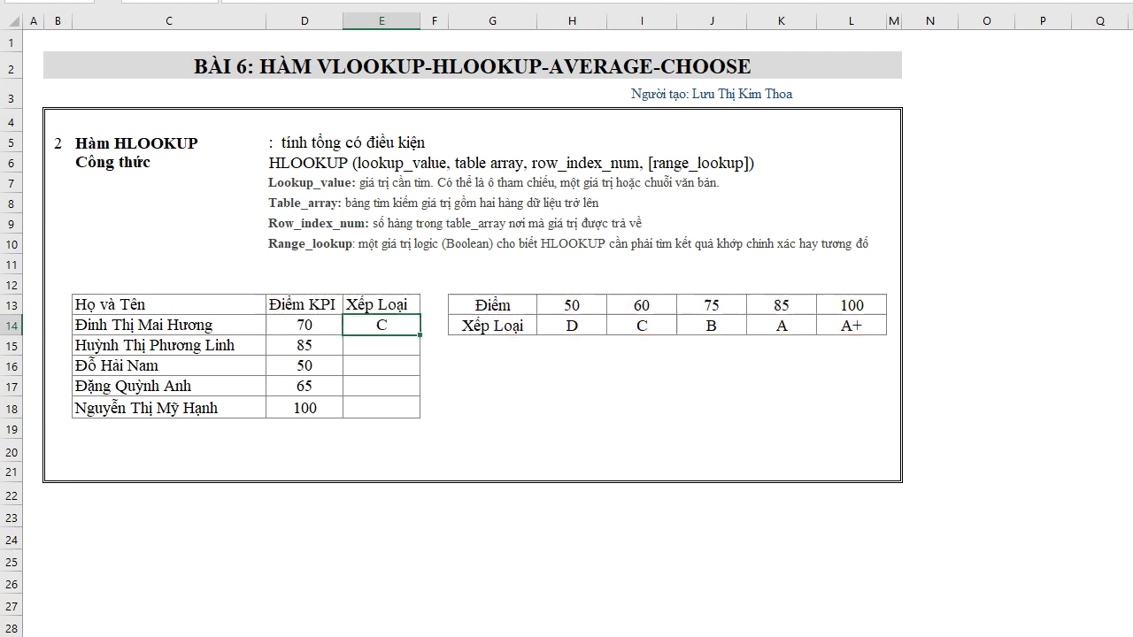
# Fill the HLOOKUP formula from E14 down to E18 and inspect the copied formula in E15.
pyautogui.click(382, 326)
pyautogui.moveTo(421, 335); pyautogui.dragTo(430, 425)
pyautogui.doubleClick(407, 346)
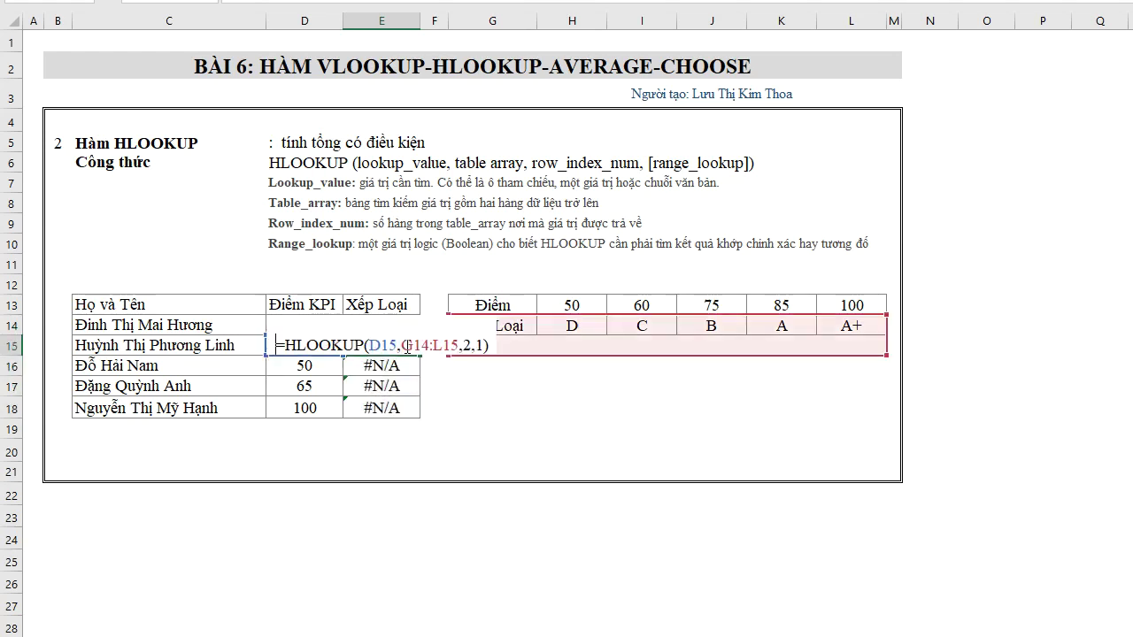
pyautogui.press('Escape')
# Make the table array reference G13:L14 absolute in the HLOOKUP formula in E14.
pyautogui.doubleClick(389, 325)
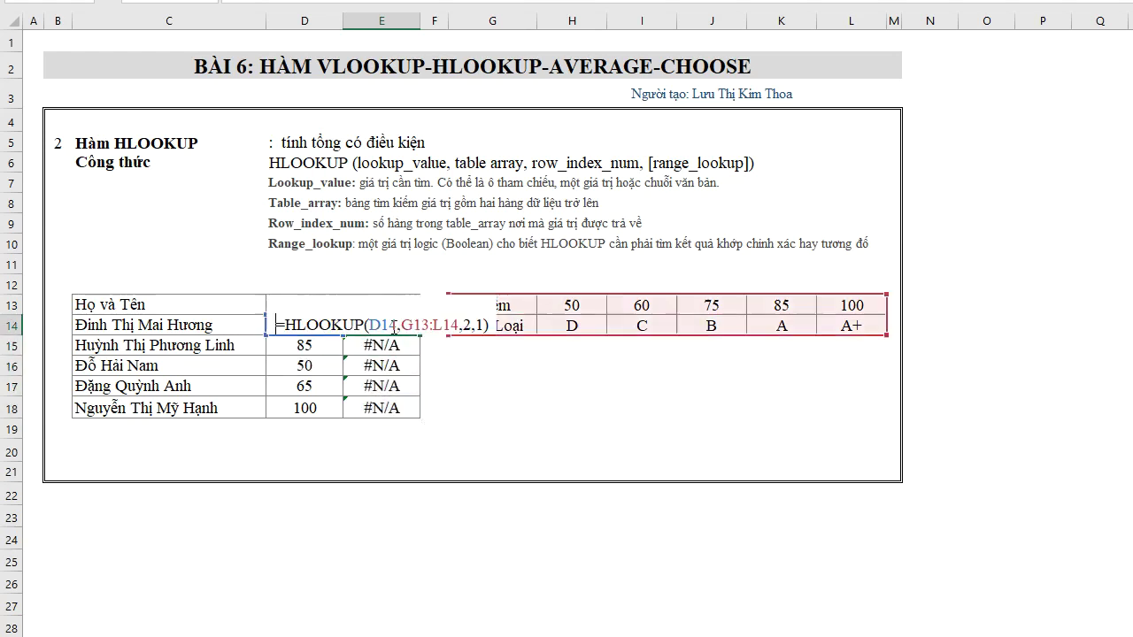
pyautogui.click(459, 325)
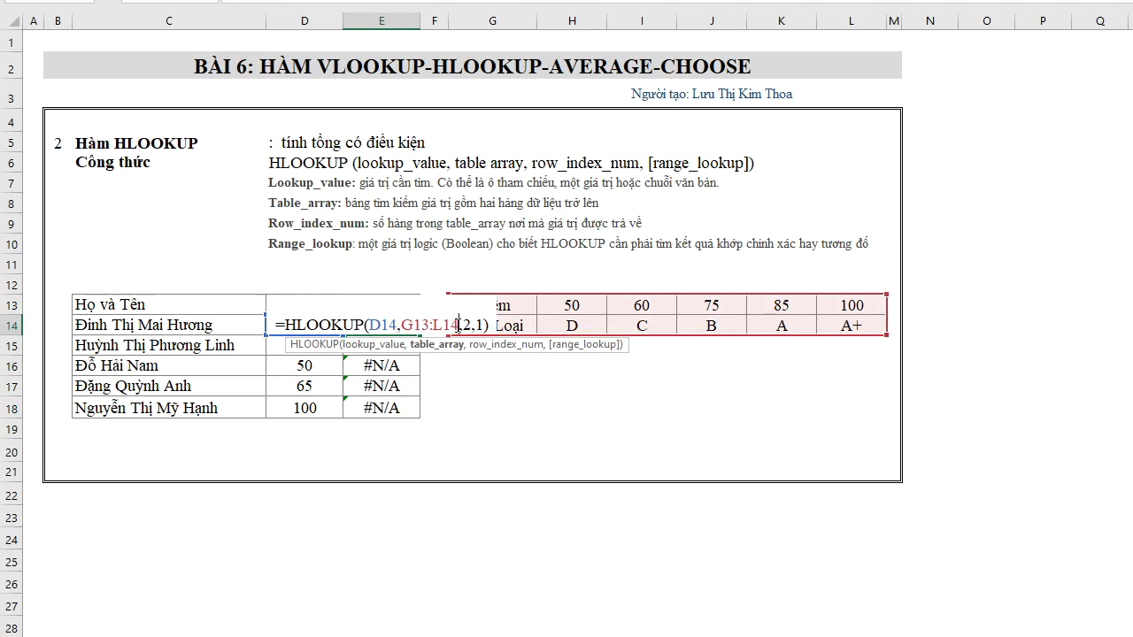
pyautogui.press('F4')
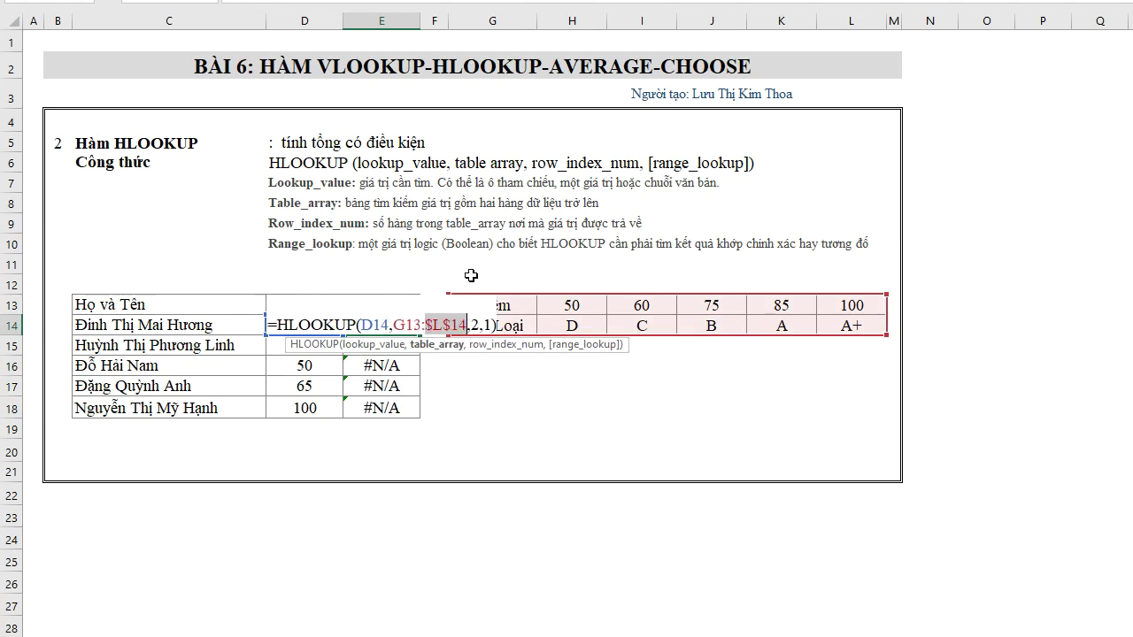
pyautogui.doubleClick(409, 326)
pyautogui.press('Return')
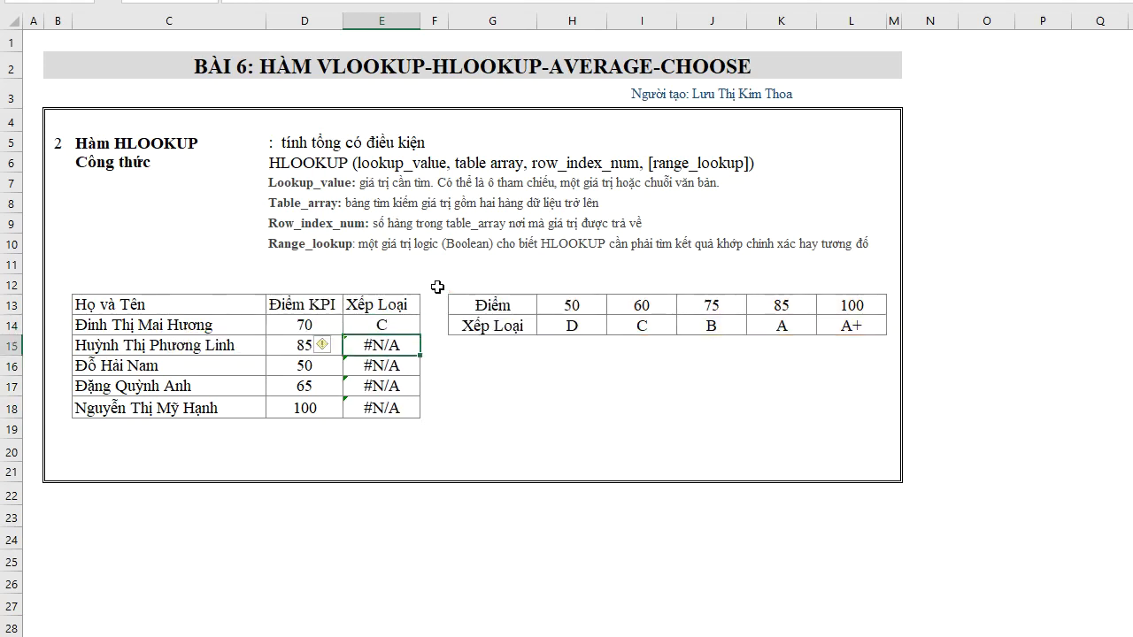
# Check the table array reference in the E15 formula and return to cell E14.
pyautogui.doubleClick(404, 345)
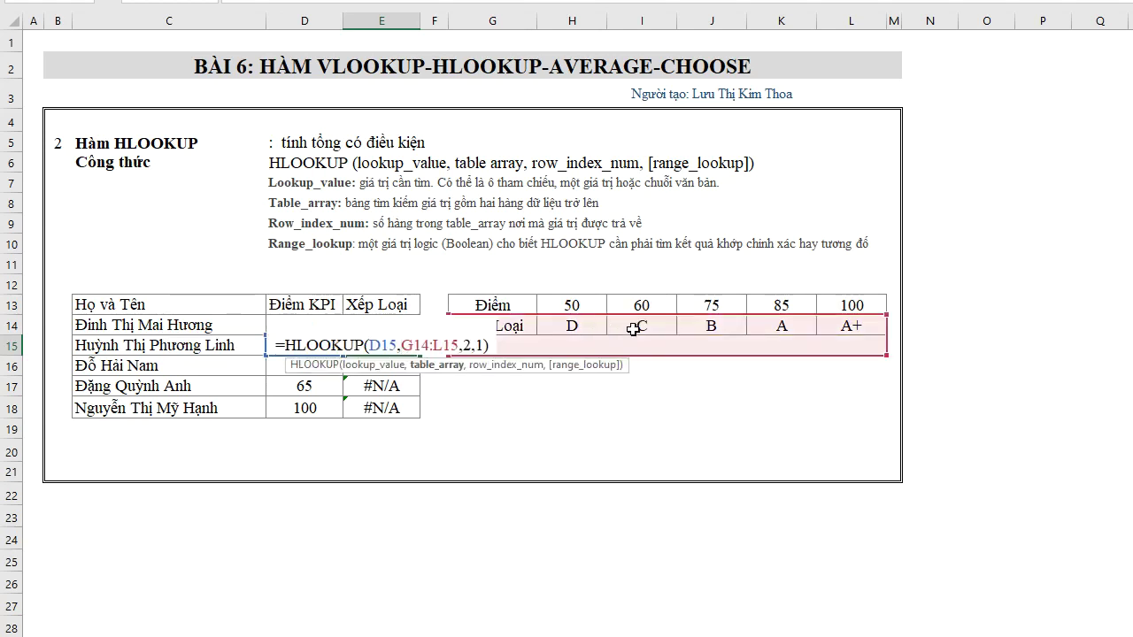
pyautogui.press('Escape')
pyautogui.click(386, 328)
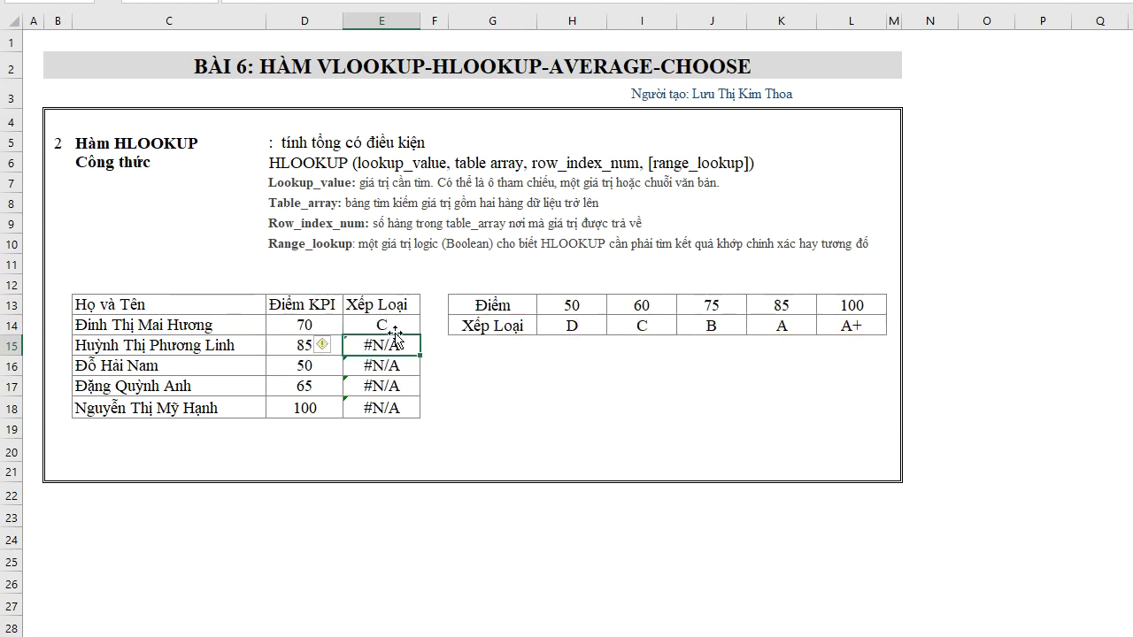
# Fill the corrected HLOOKUP formula from E14 down to E18.
pyautogui.moveTo(421, 336); pyautogui.dragTo(429, 412)
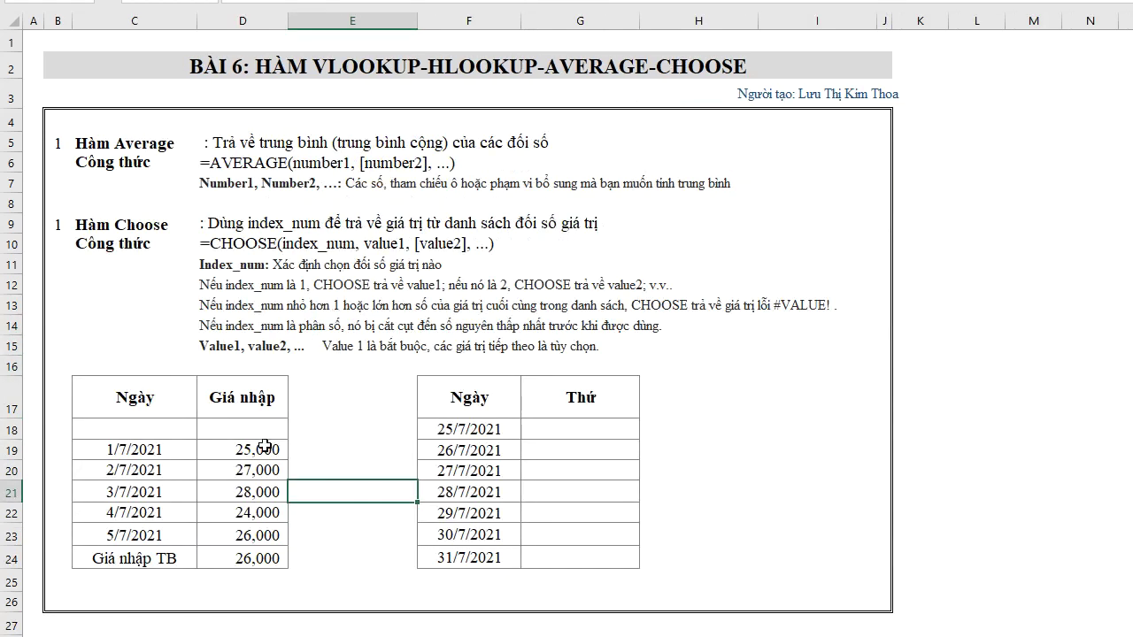
# Calculate the average purchase price of D19:D23 in D24 with the AVERAGE function.
pyautogui.click(261, 557)
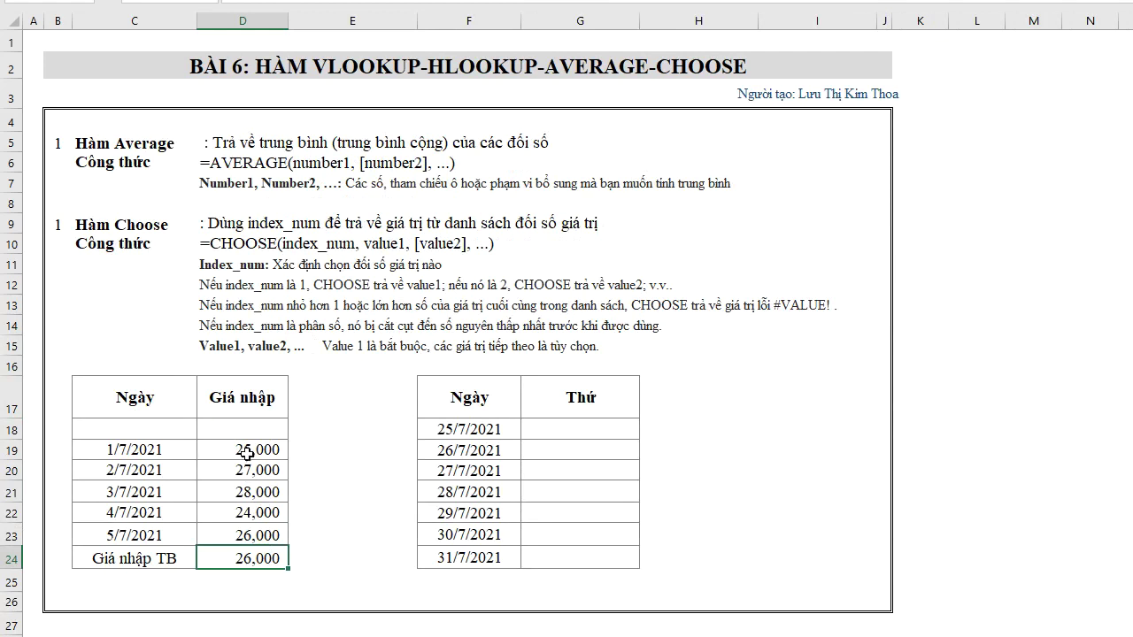
pyautogui.write('=a')
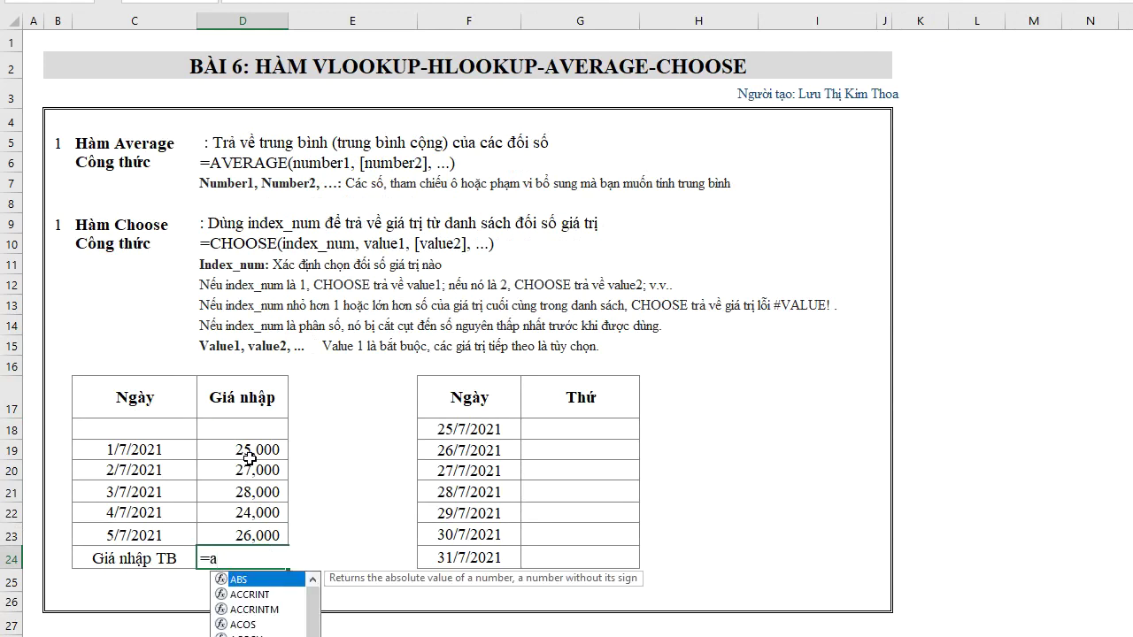
pyautogui.write('ve')
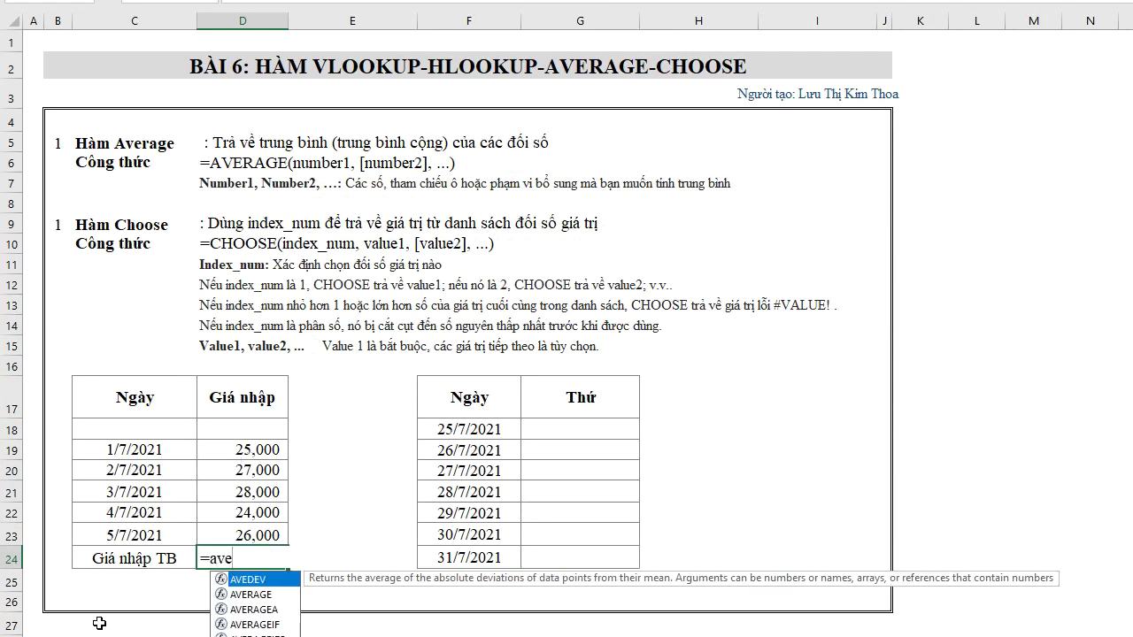
pyautogui.doubleClick(237, 594)
pyautogui.moveTo(253, 440); pyautogui.dragTo(253, 528)
pyautogui.press('Return')
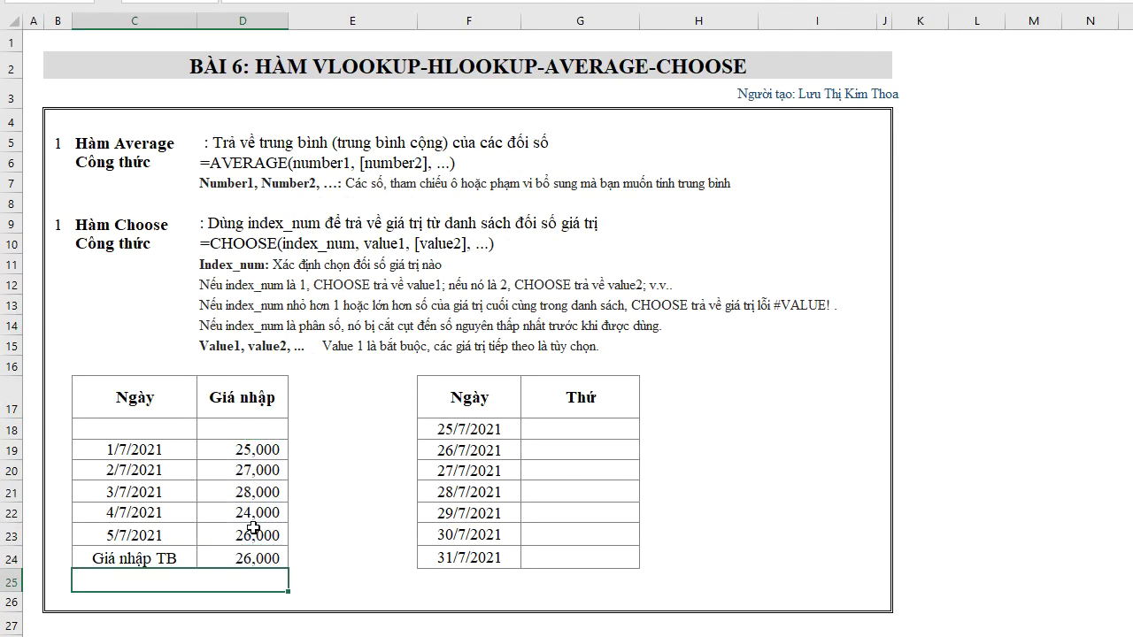
# Enter the sample formula =CHOOSE(1,"CN","Thứ 2") in H18, beside the Thứ column.
pyautogui.click(572, 433)
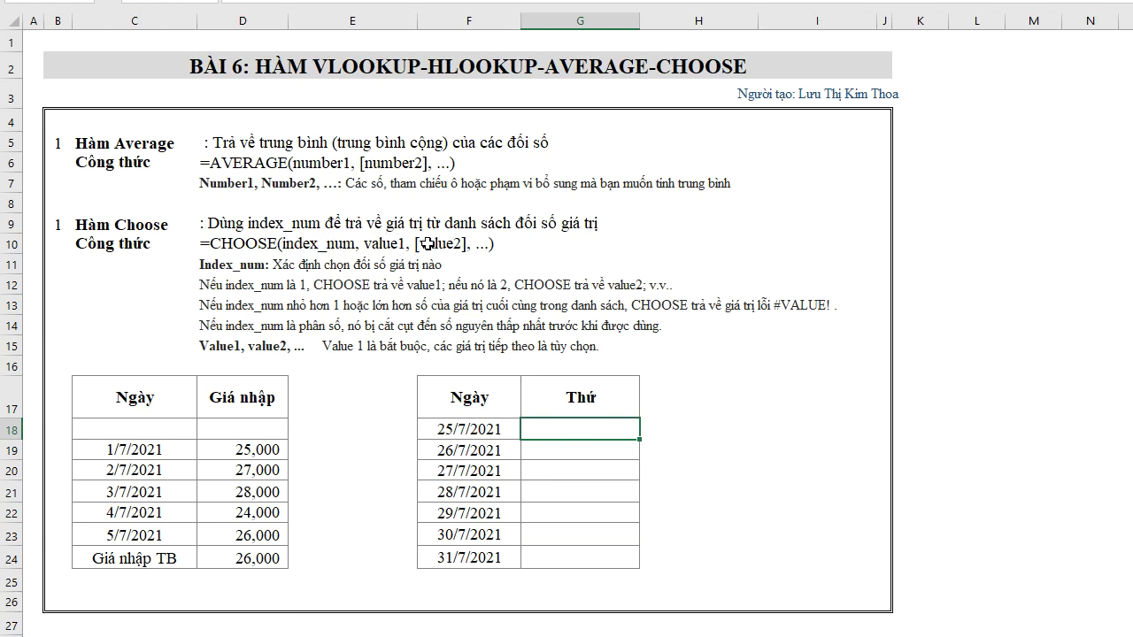
pyautogui.click(692, 433)
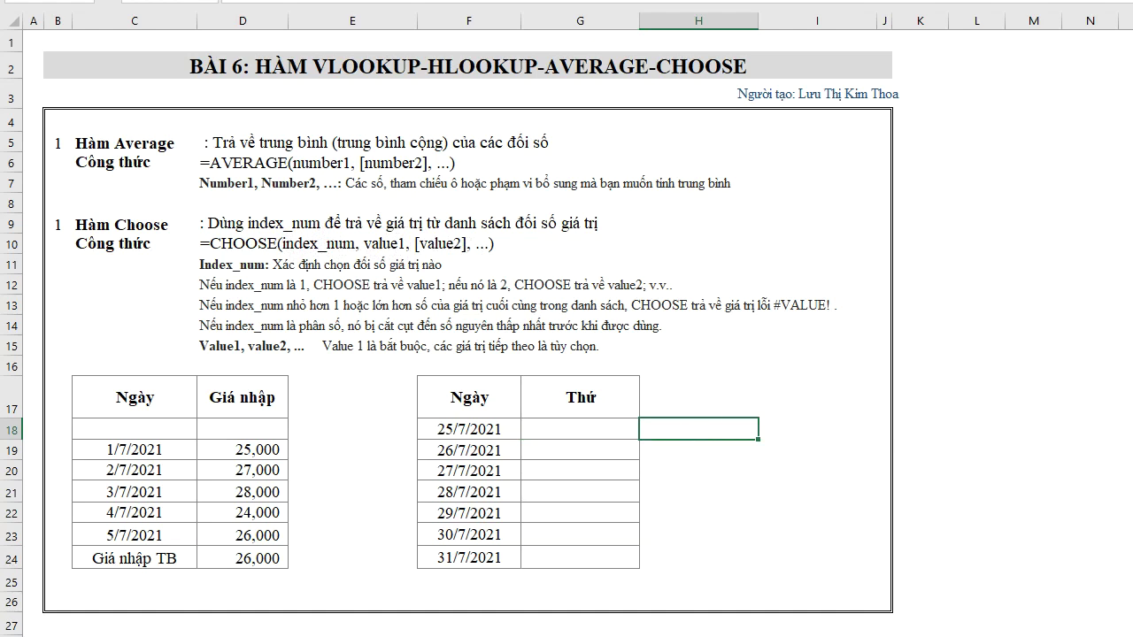
pyautogui.write('1')
pyautogui.write('=Chop')
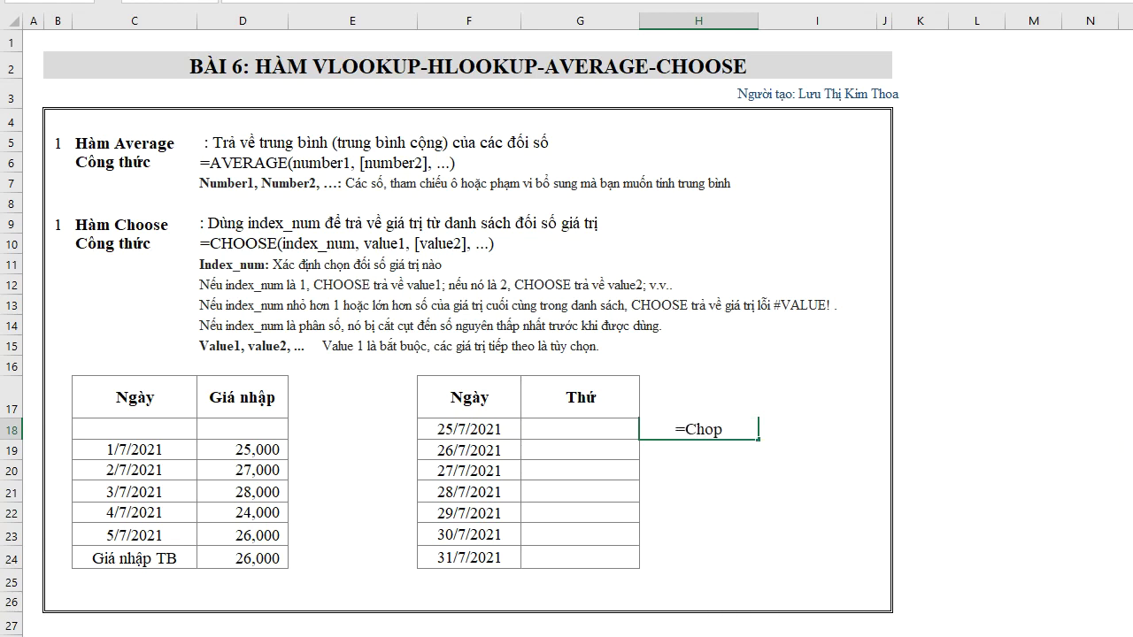
pyautogui.press('BackSpace')
pyautogui.write('o')
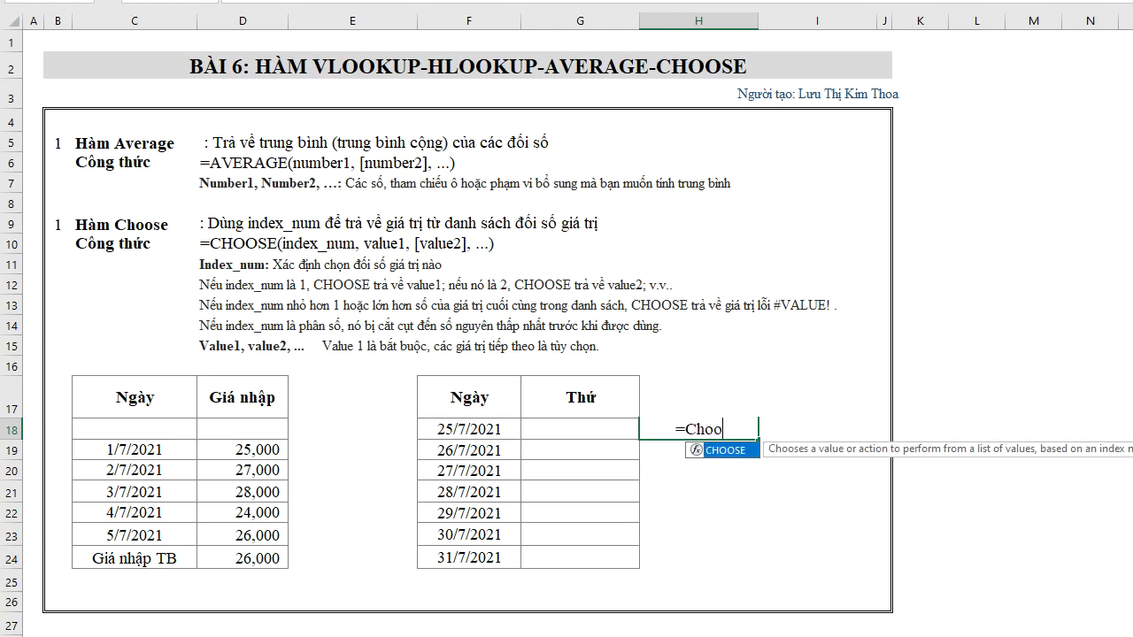
pyautogui.write('se(')
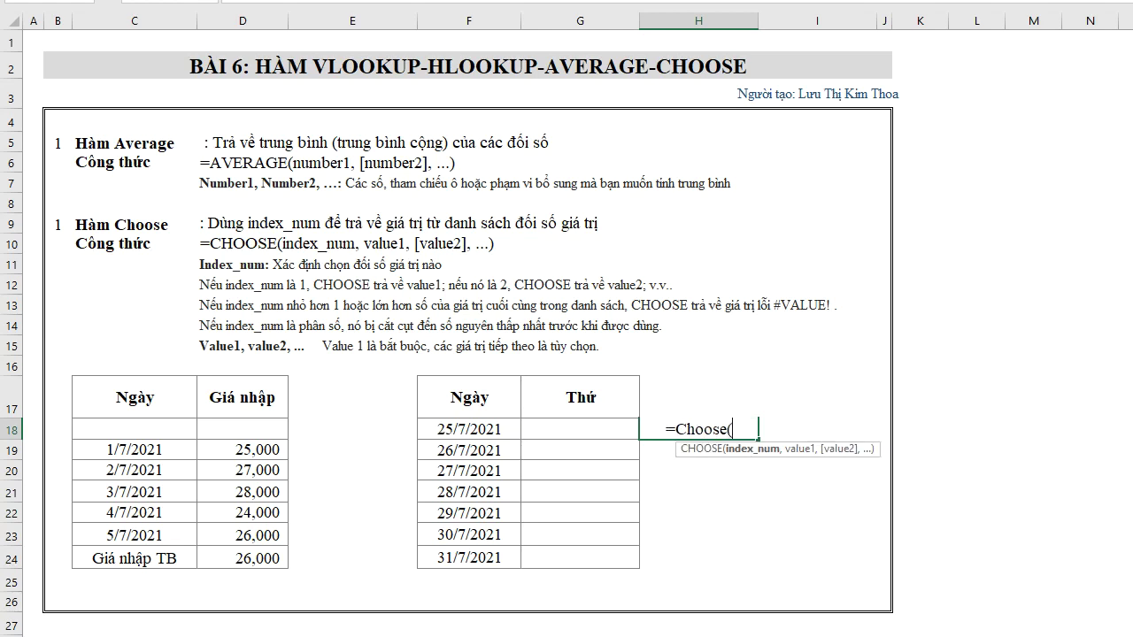
pyautogui.write('1')
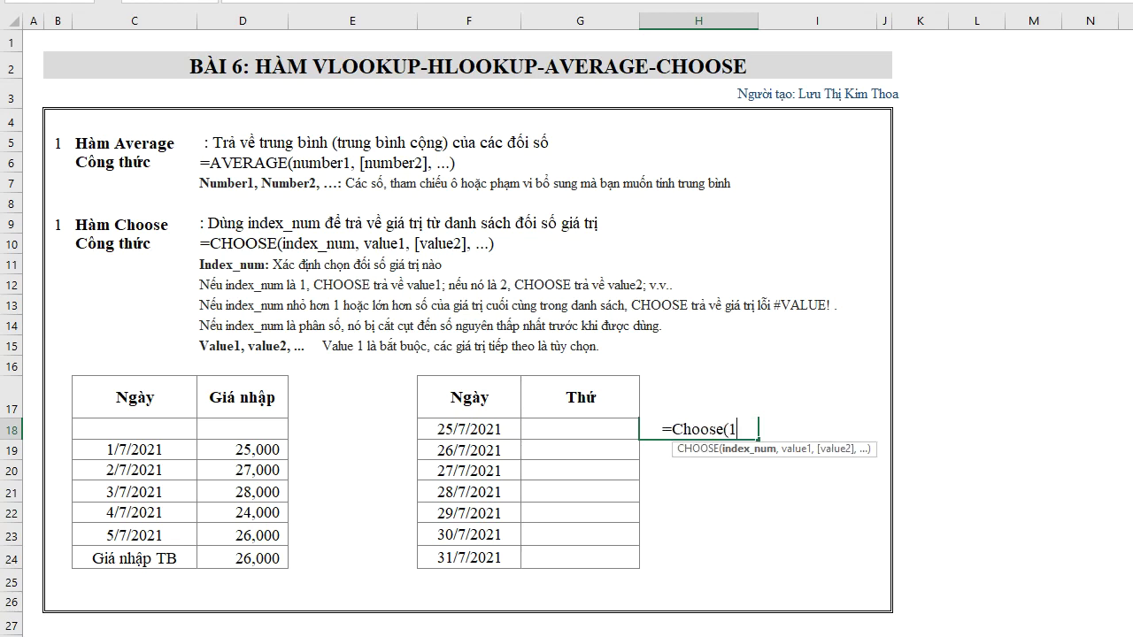
pyautogui.write(',"')
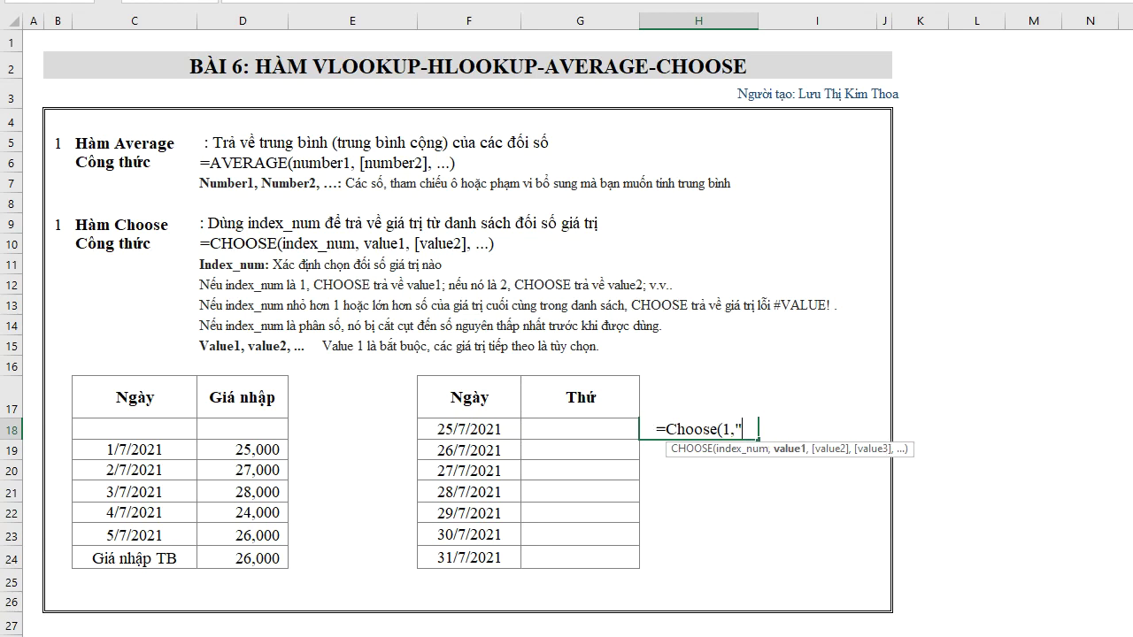
pyautogui.write('C')
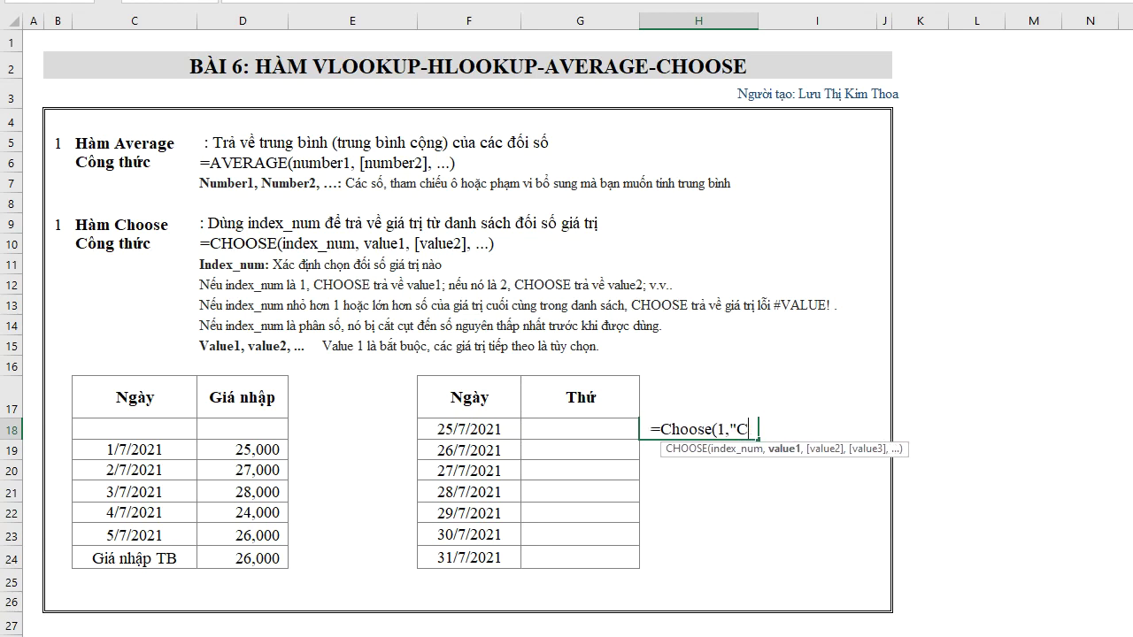
pyautogui.write('N",')
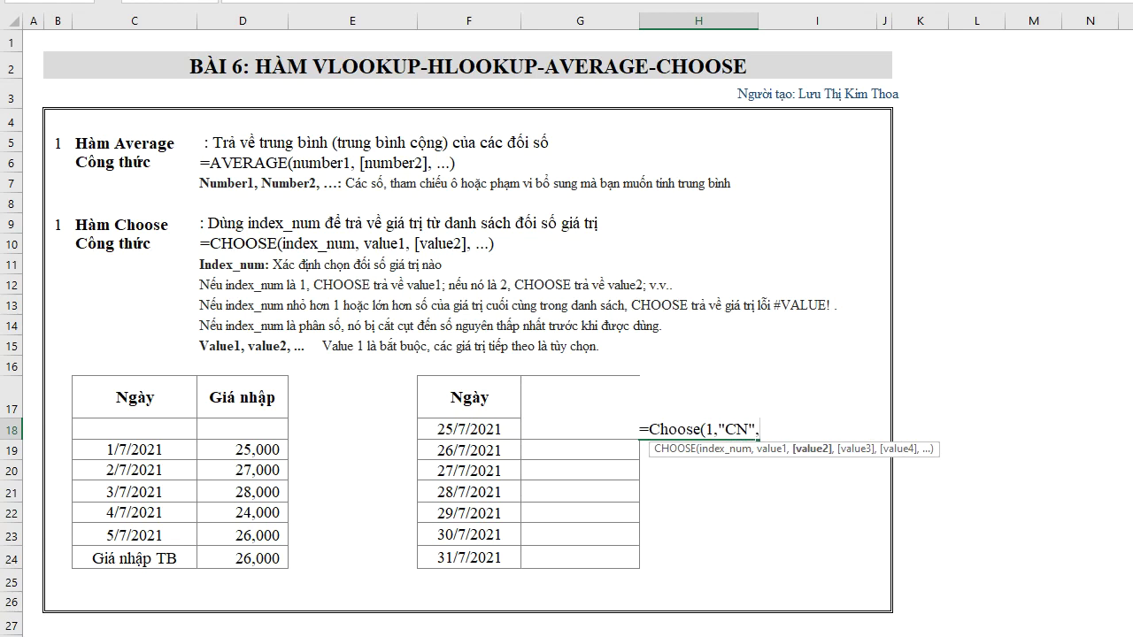
pyautogui.write('"Thu')
pyautogui.write('w')
pyautogui.write('s ')
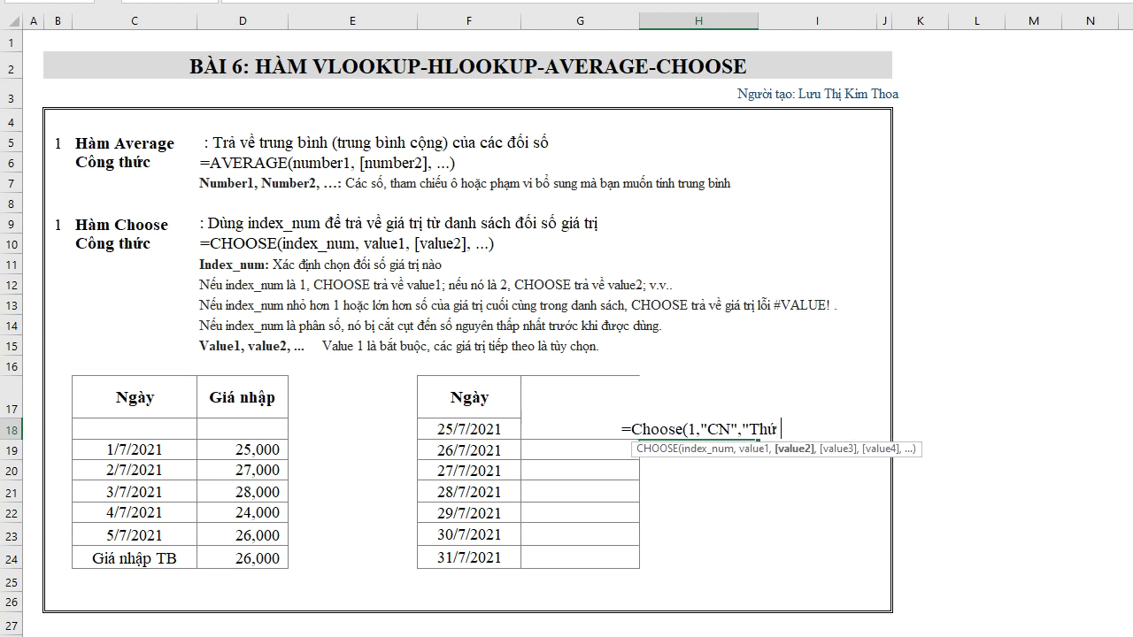
pyautogui.write('2"')
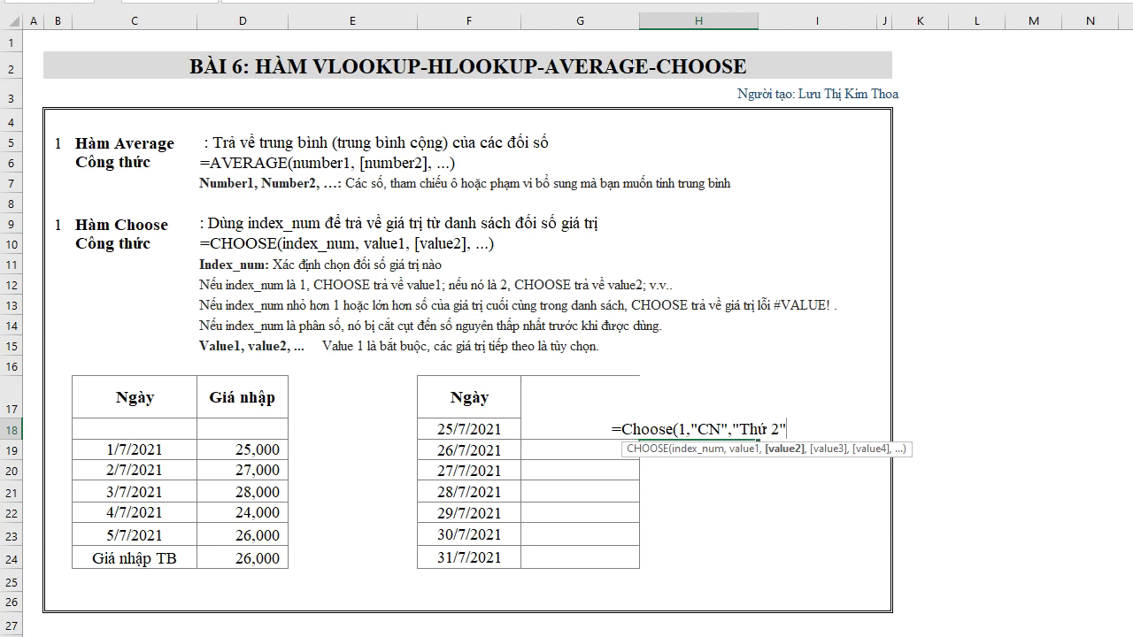
pyautogui.press('Return')
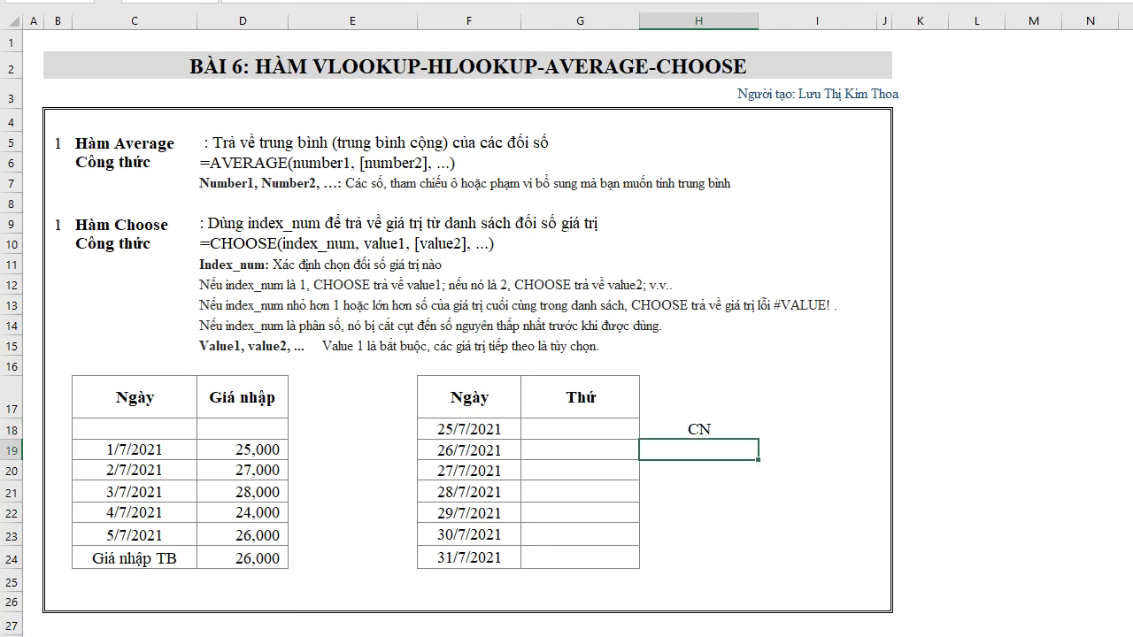
# Enter 1 in H17 and replace the index number in the H18 CHOOSE formula with a reference to H17.
pyautogui.click(702, 408)
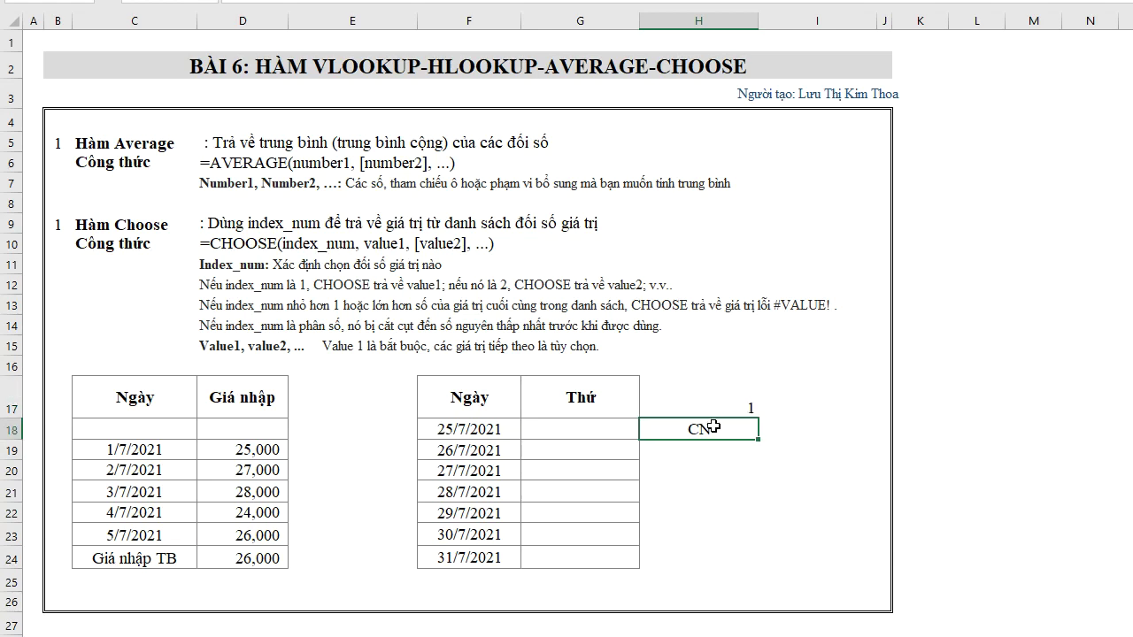
pyautogui.doubleClick(714, 425)
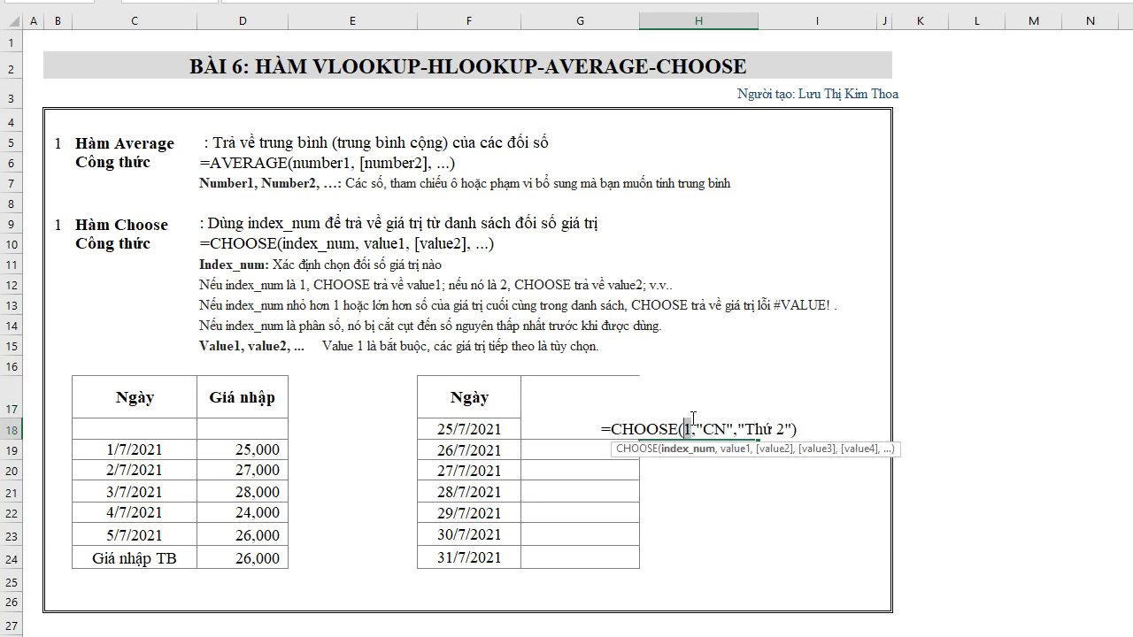
pyautogui.press('Delete')
pyautogui.press('Home')
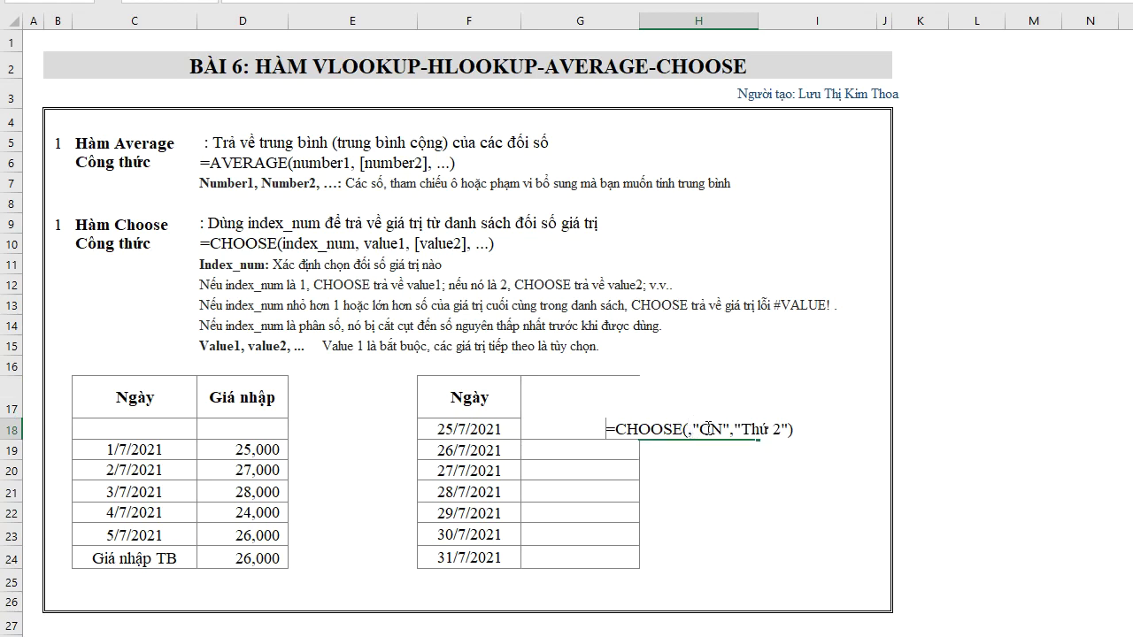
pyautogui.click(687, 429)
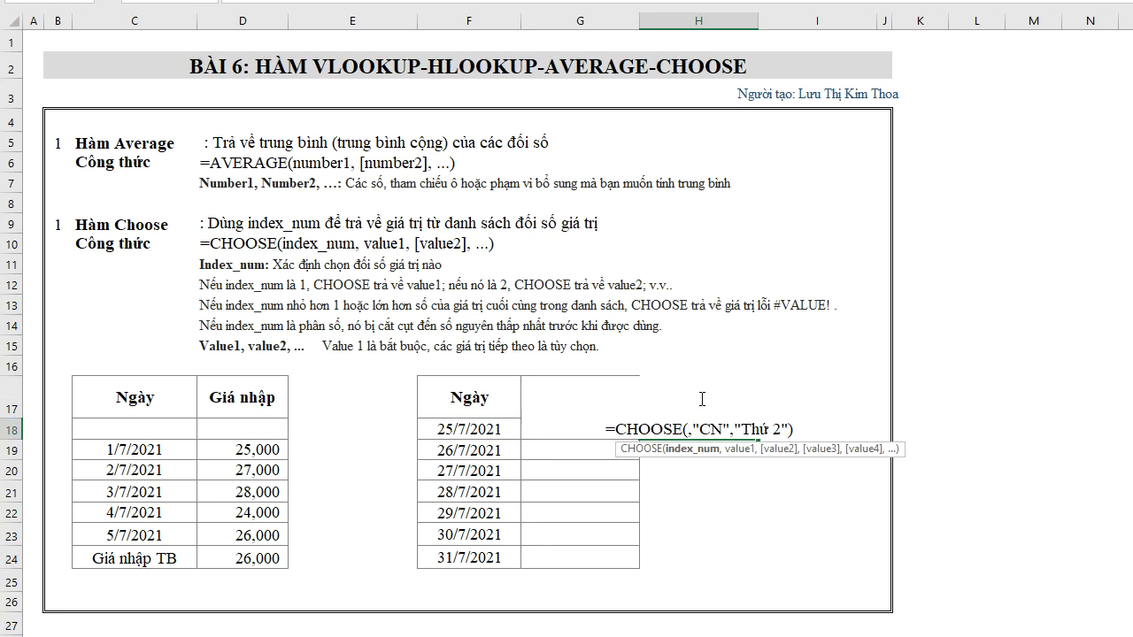
pyautogui.write('H')
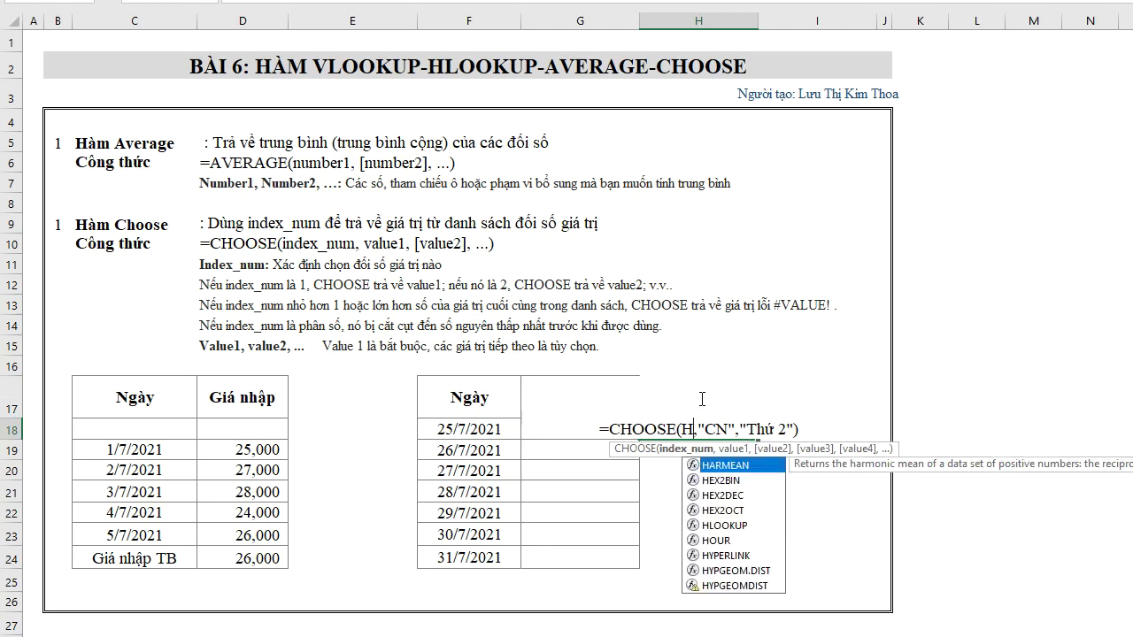
pyautogui.write('17')
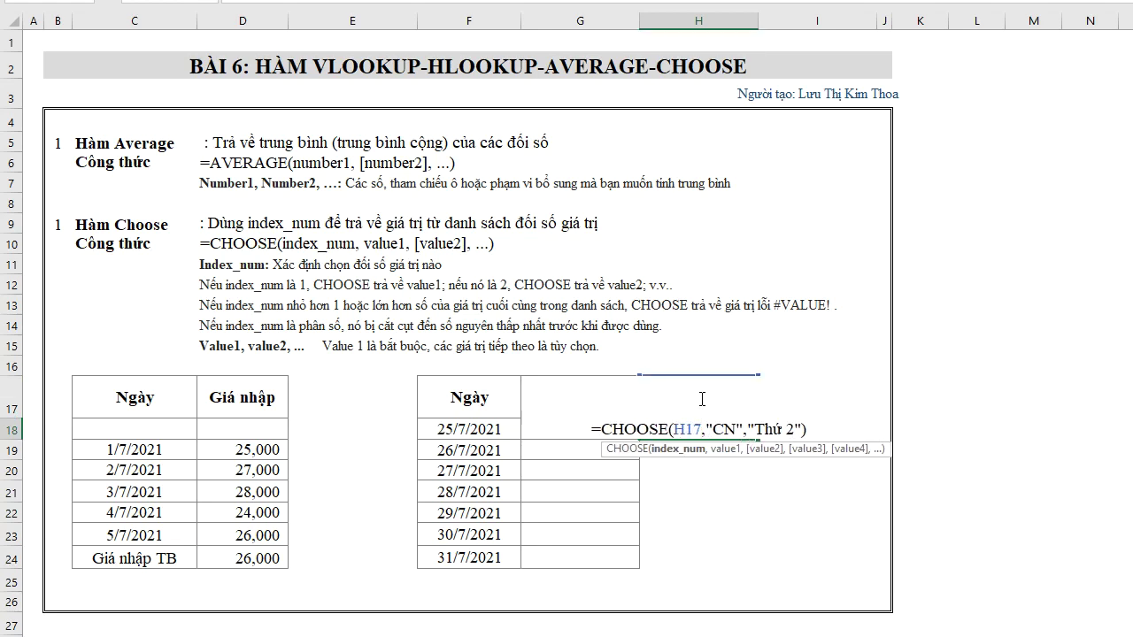
pyautogui.press('Return')
# Change the index value in H17 to 2 to test the CHOOSE formula.
pyautogui.click(719, 405)
pyautogui.write('2')
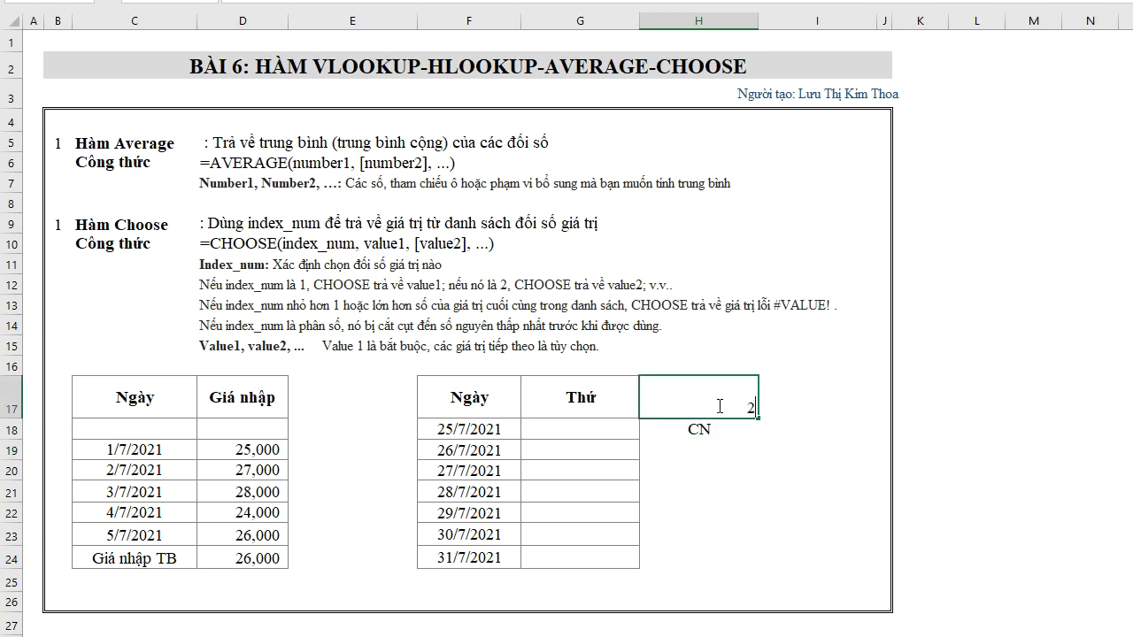
pyautogui.press('Return')
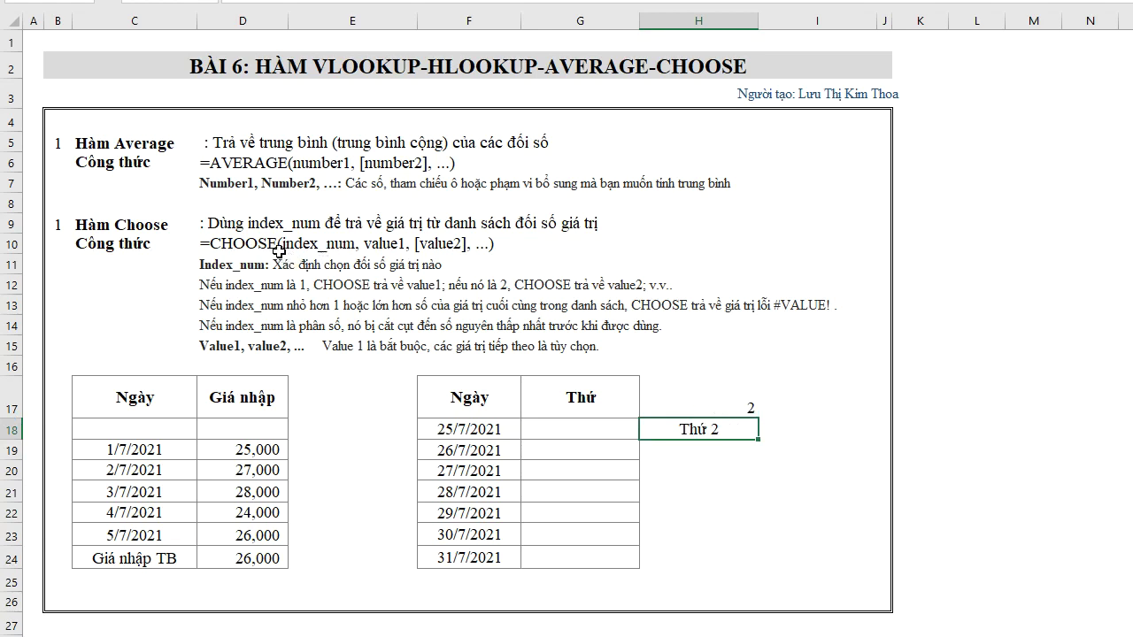
# Enter =WEEKDAY(F18,1) in the first cell of the Thứ column, G18, and fill it down to G24.
pyautogui.click(601, 428)
pyautogui.write('w')
pyautogui.press('BackSpace')
pyautogui.write('=ww')
pyautogui.press('BackSpace')
pyautogui.write('e')
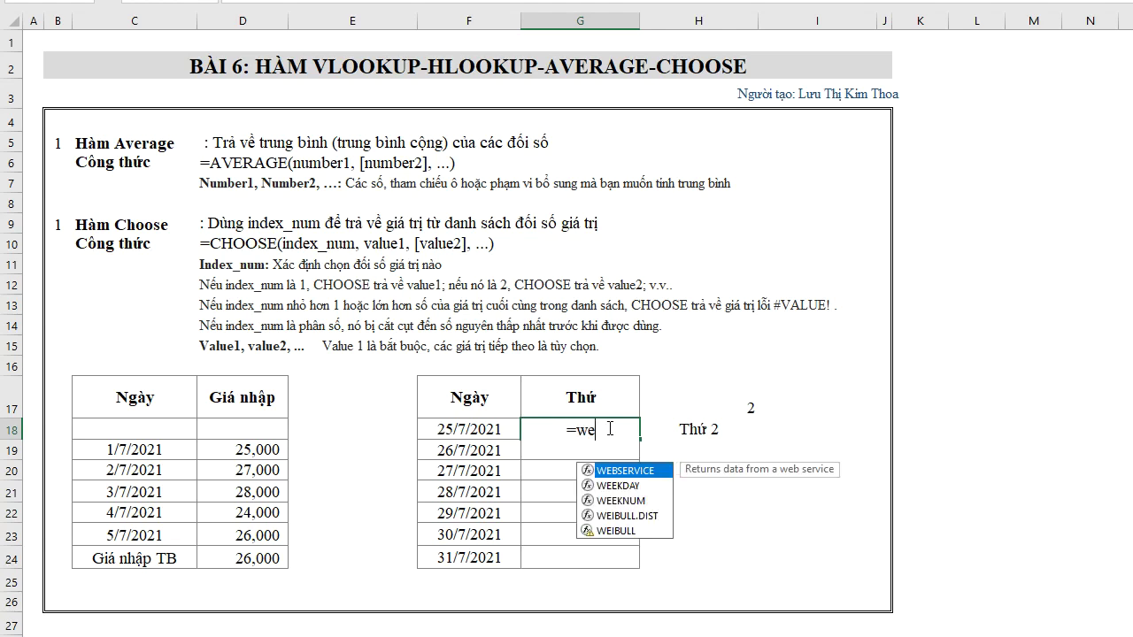
pyautogui.doubleClick(632, 485)
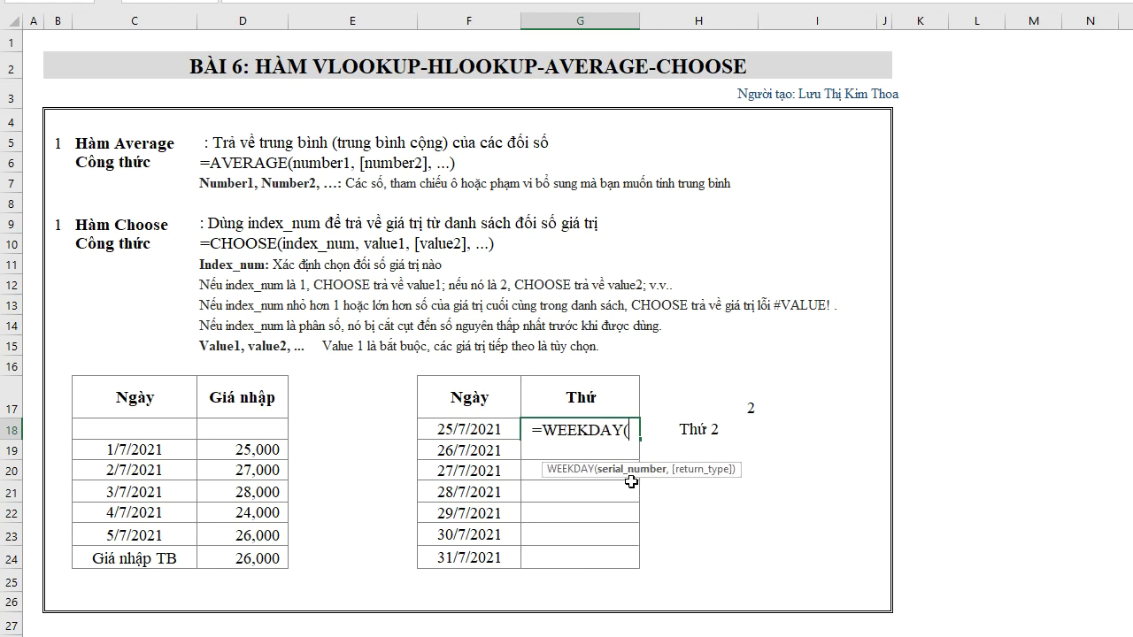
pyautogui.click(480, 430)
pyautogui.write(',')
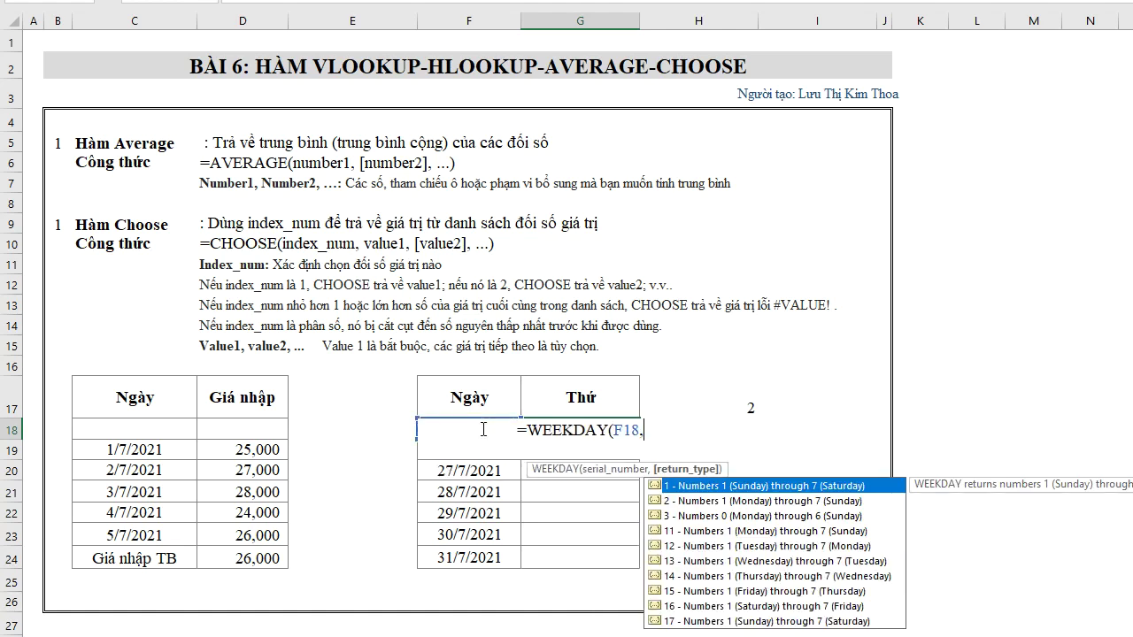
pyautogui.write('1')
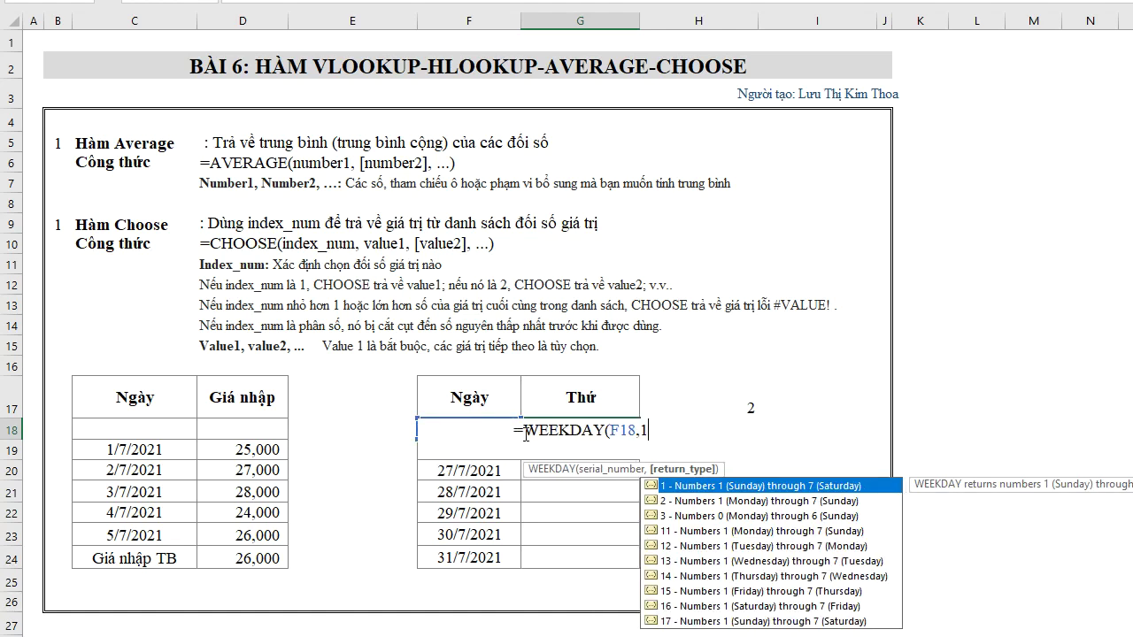
pyautogui.press('Return')
pyautogui.click(562, 431)
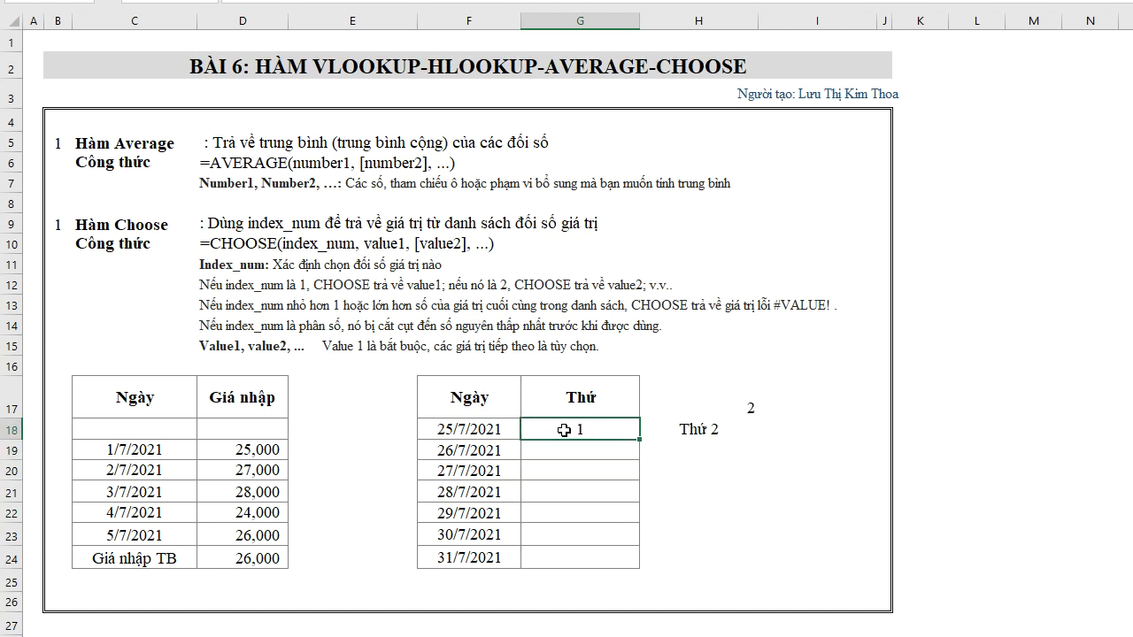
pyautogui.moveTo(639, 438); pyautogui.dragTo(646, 564)
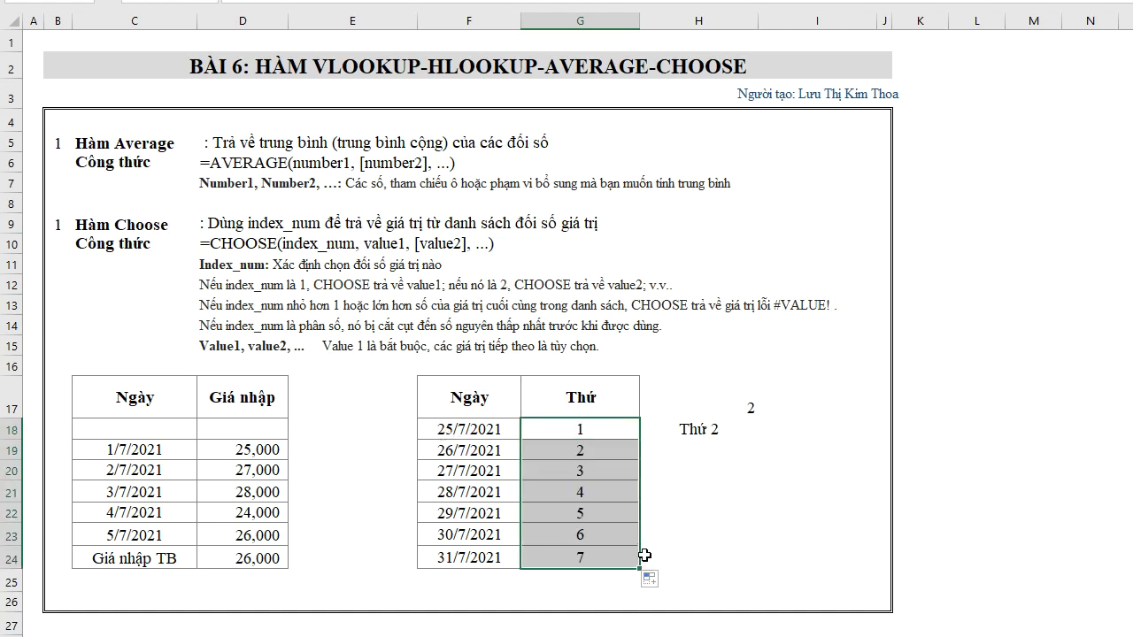
# Wrap the WEEKDAY(F18,1) formula in G18 in a CHOOSE function and add "CN" as its first value.
pyautogui.click(595, 429)
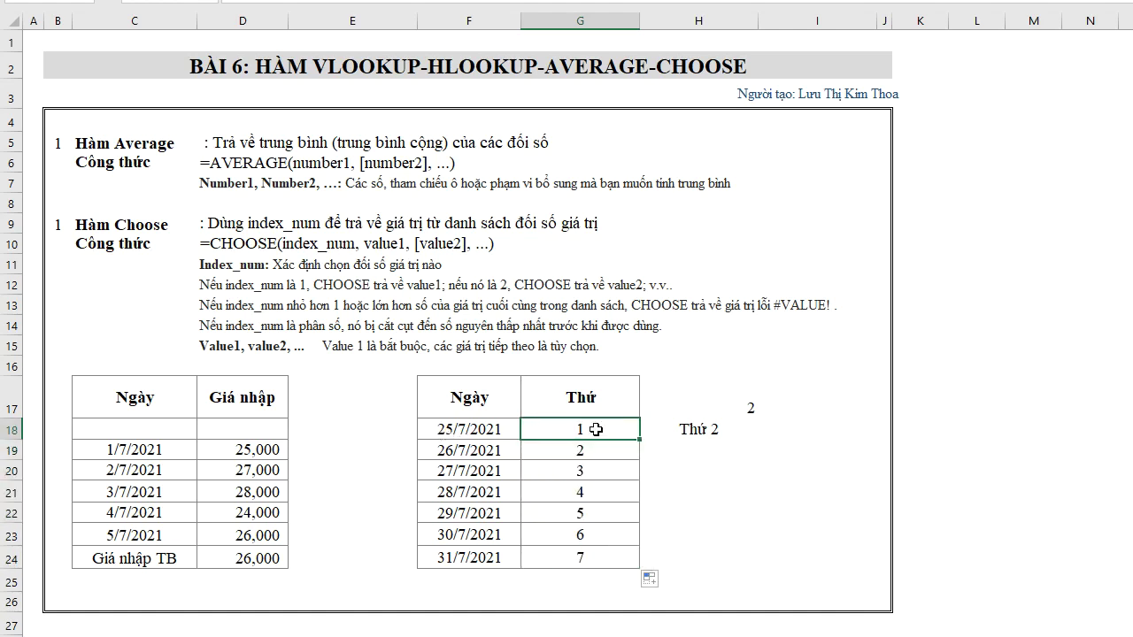
pyautogui.doubleClick(545, 429)
pyautogui.click(523, 430)
pyautogui.write('choose(WEEKDAY(F18,1')
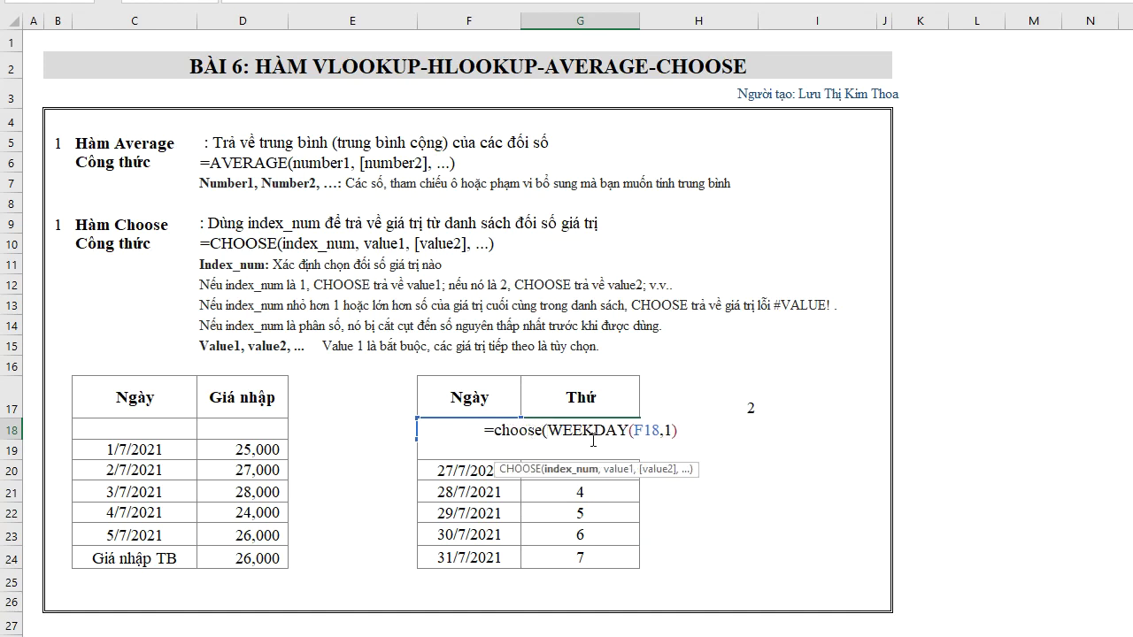
pyautogui.click(695, 431)
pyautogui.write(',')
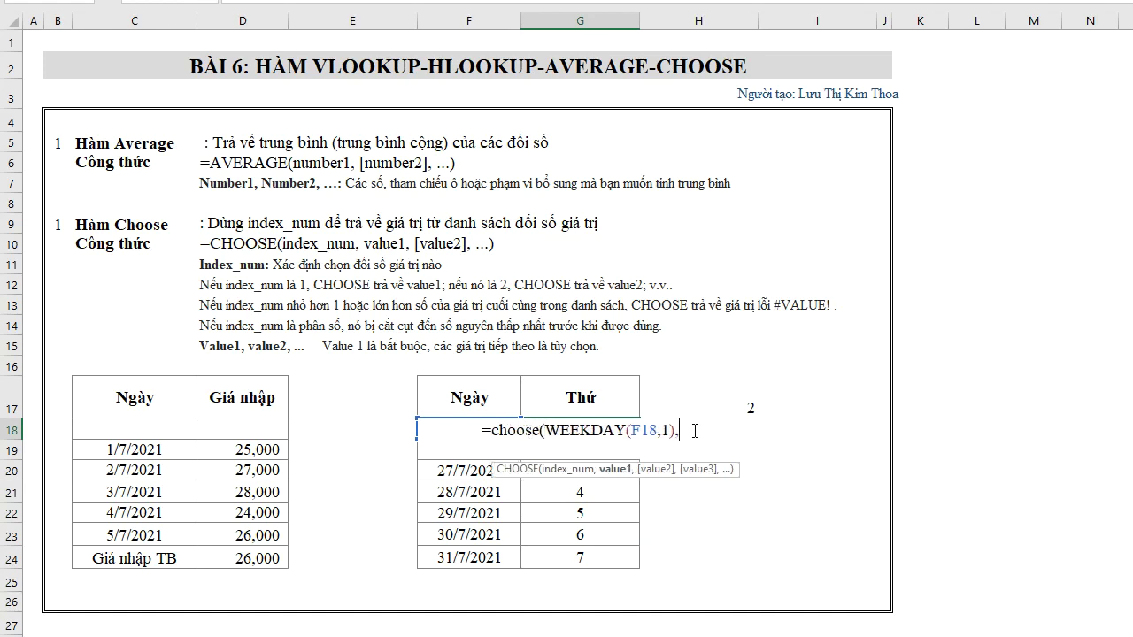
pyautogui.write('"CN",')
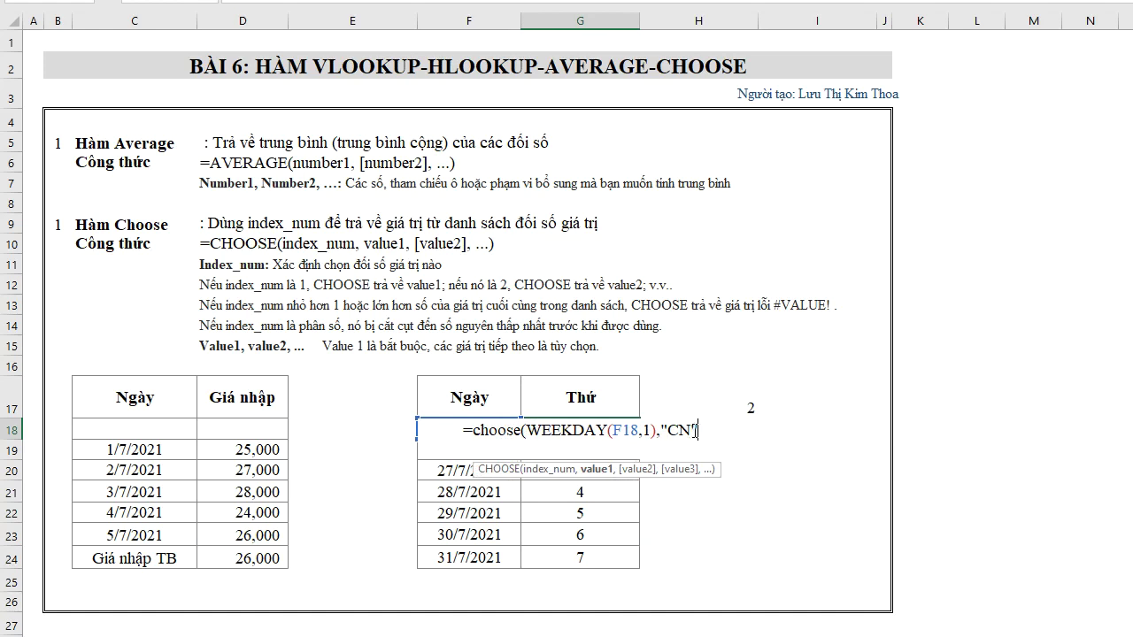
# Add "Thứ Hai", "Thứ Ba", "Thứ Tư" and "Thứ Năm" as the next values of the CHOOSE formula in G18.
pyautogui.write('"Thứ Ha')
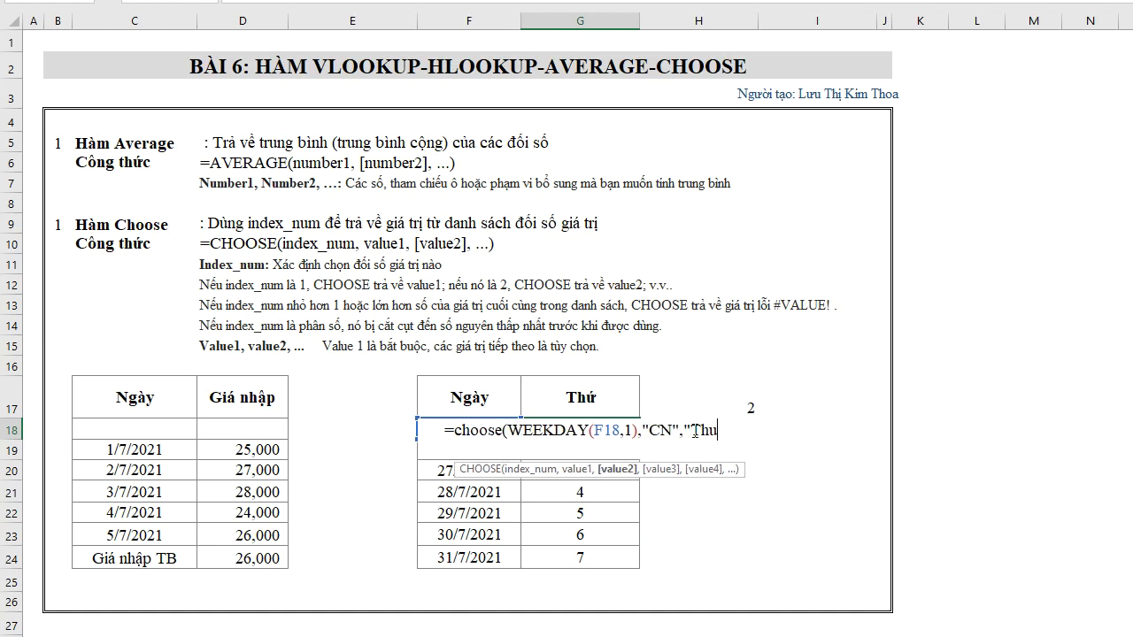
pyautogui.write('i","')
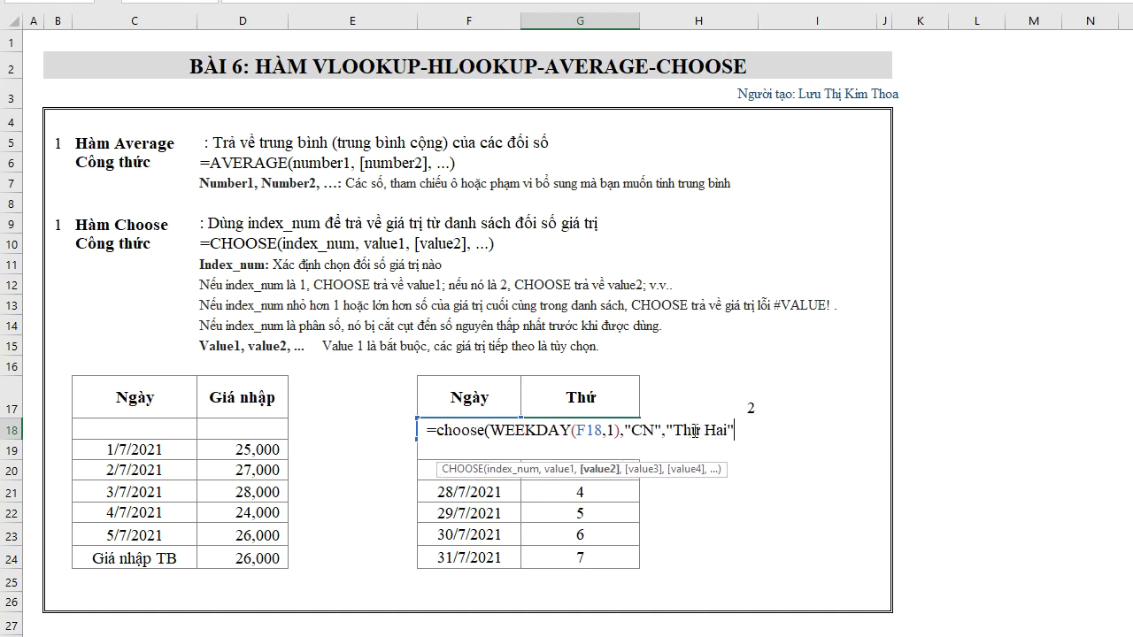
pyautogui.press('BackSpace')
pyautogui.press('BackSpace')
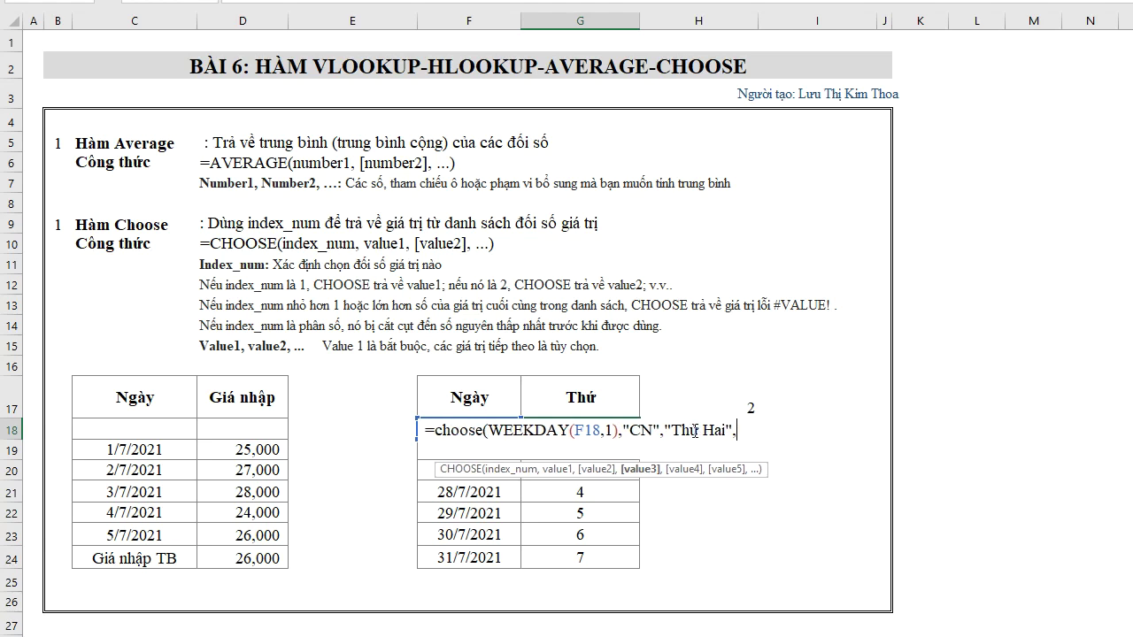
pyautogui.write('"Thứ B')
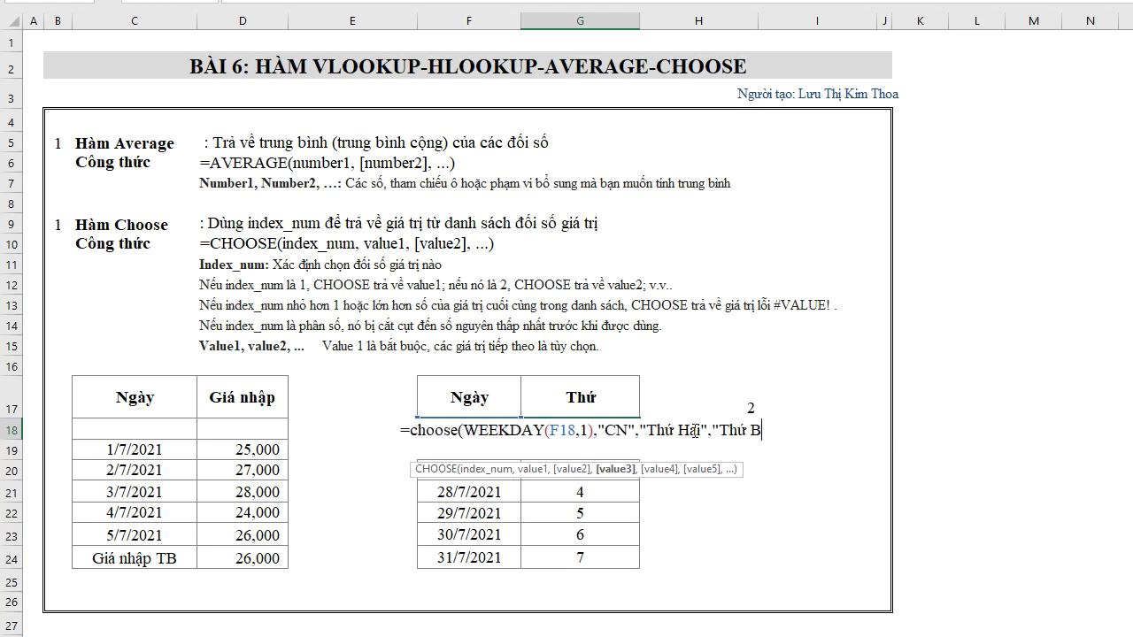
pyautogui.write('a",')
pyautogui.write('"Thư')
pyautogui.write(' Tư"')
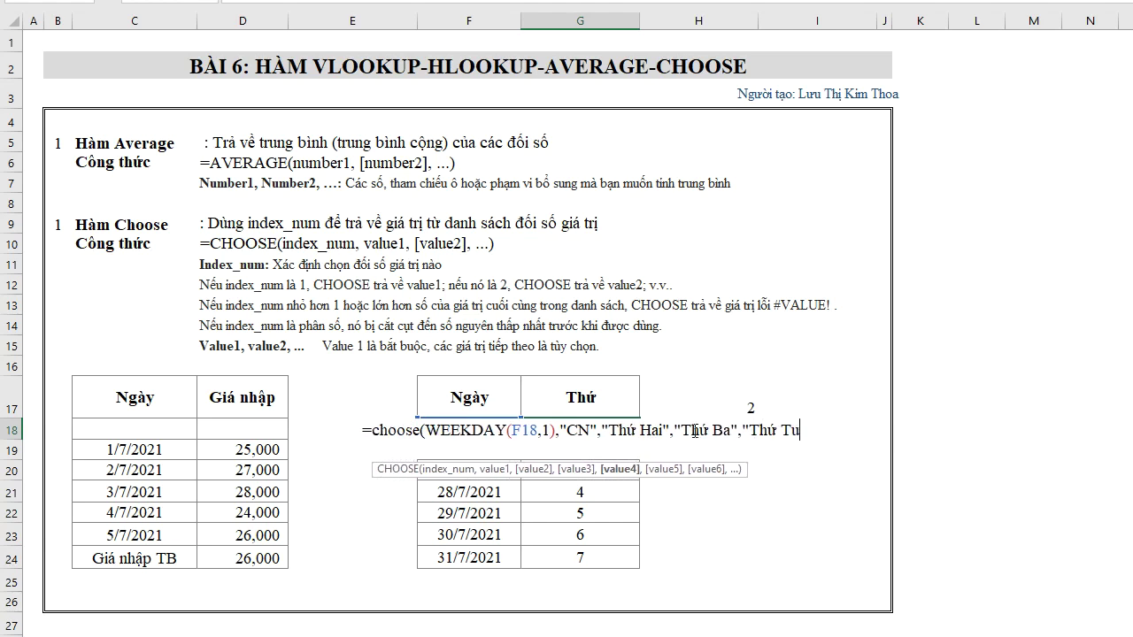
pyautogui.write(',"Thứ ')
pyautogui.write('Năm",')
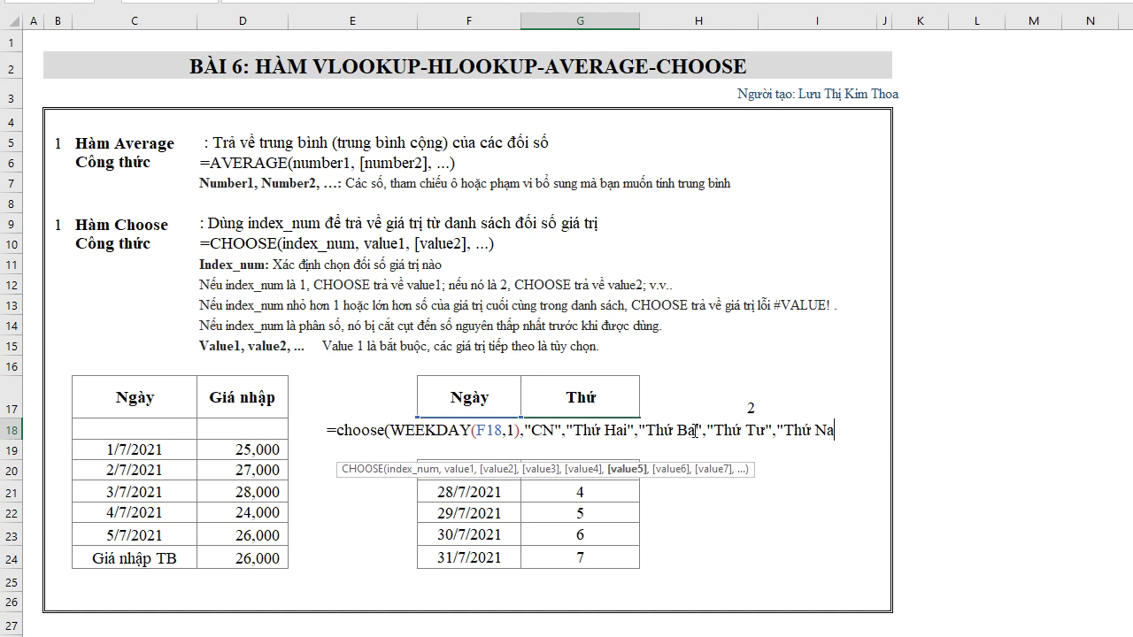
# Complete the G18 CHOOSE formula with "Thứ Sáu" and "Thứ Bẩy", and fill it down to G24.
pyautogui.write('"Thư Sau')
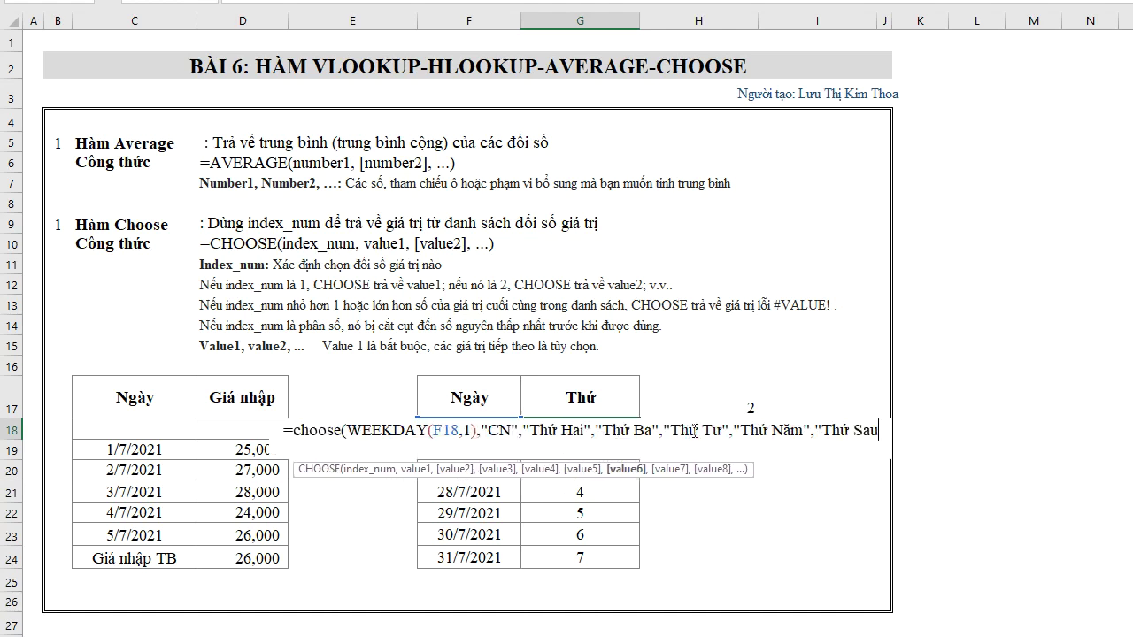
pyautogui.press('BackSpace')
pyautogui.press('BackSpace')
pyautogui.write('áu",')
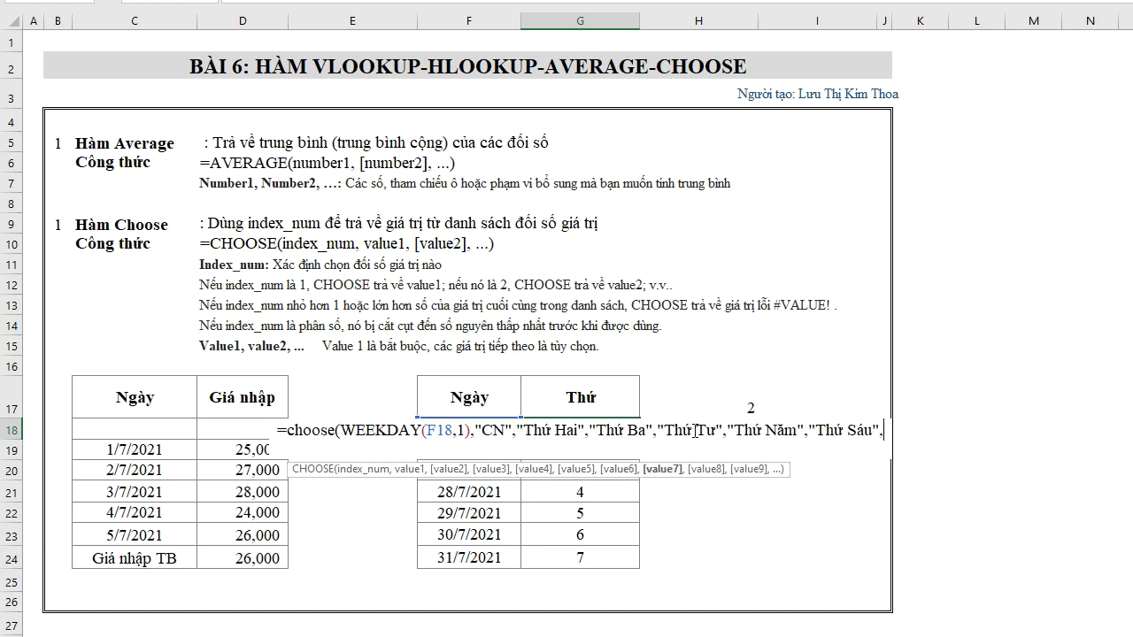
pyautogui.write('"Thứ')
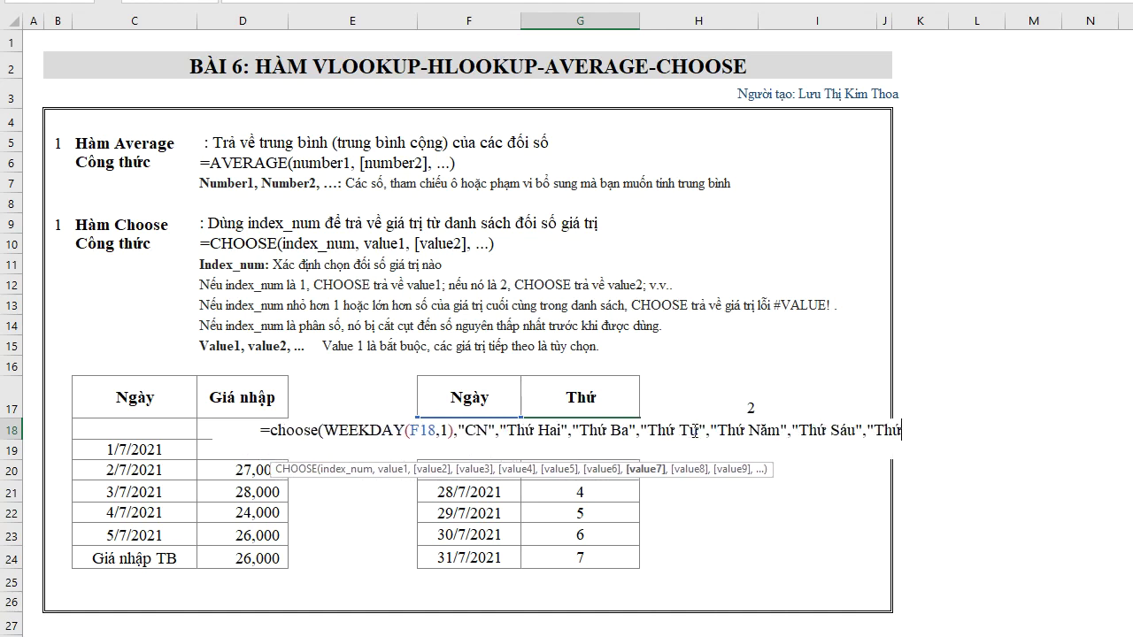
pyautogui.write(' Bẩy')
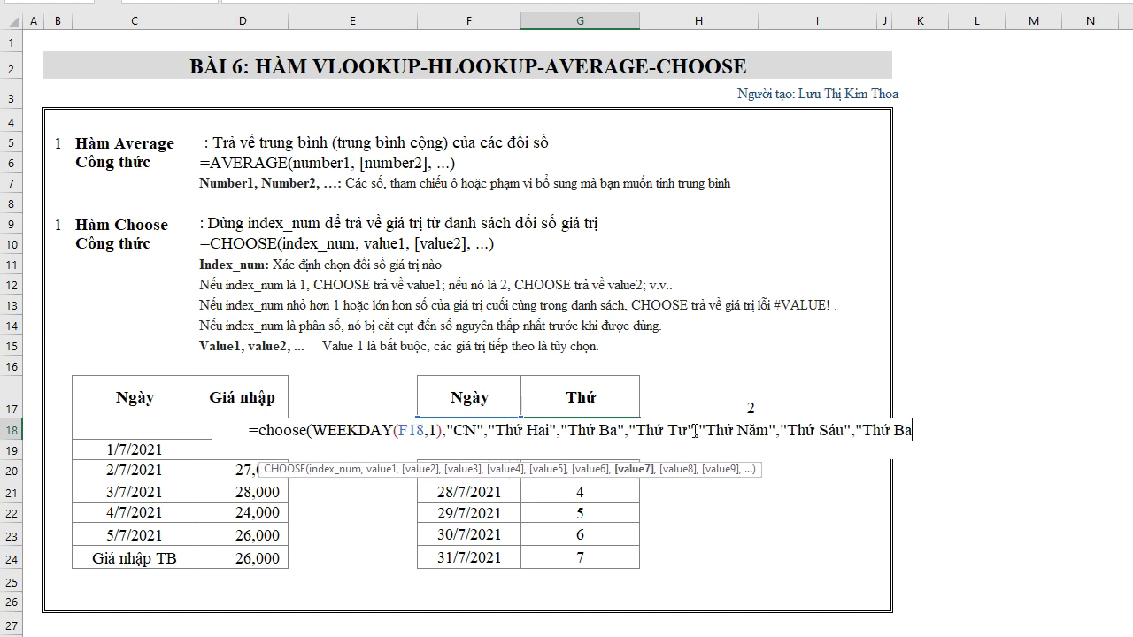
pyautogui.write('")')
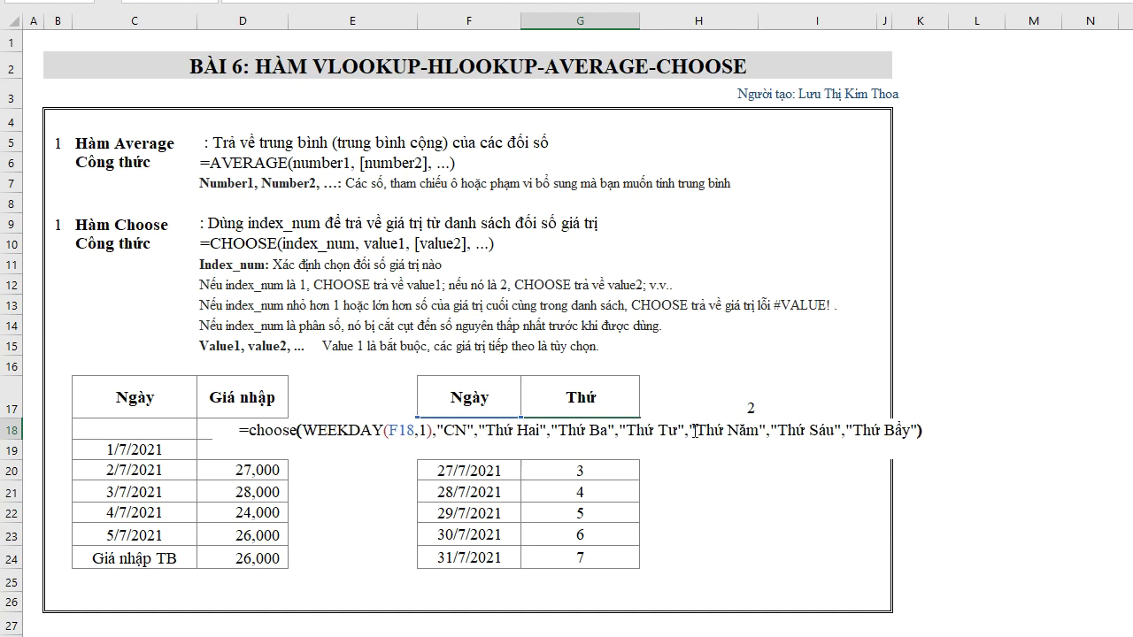
pyautogui.press('Return')
pyautogui.click(624, 431)
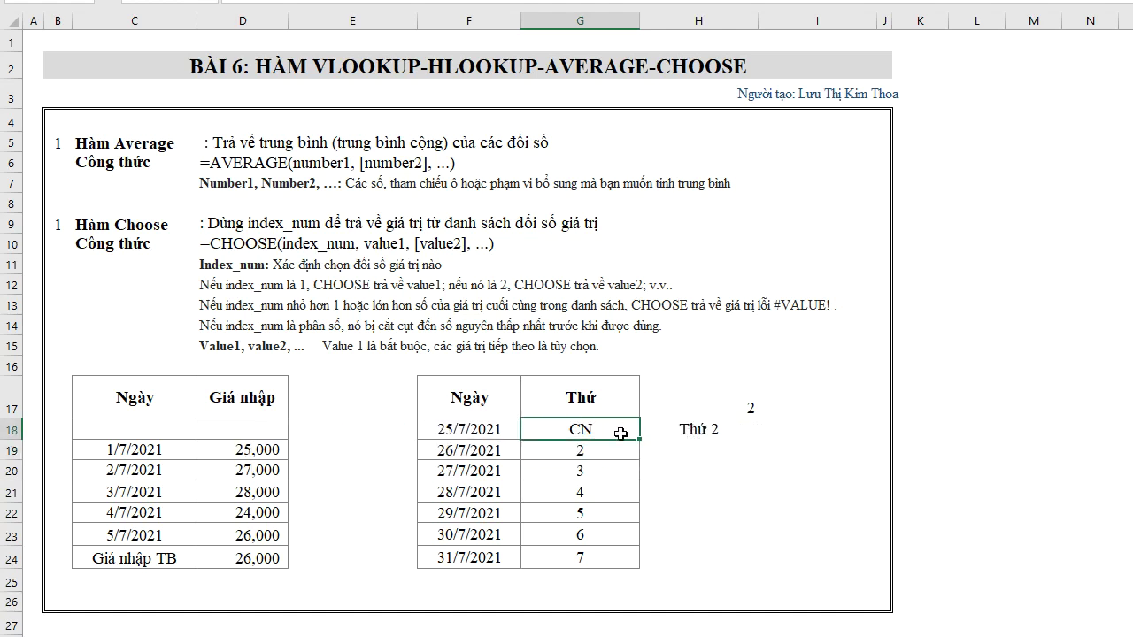
pyautogui.moveTo(641, 439); pyautogui.dragTo(638, 567)
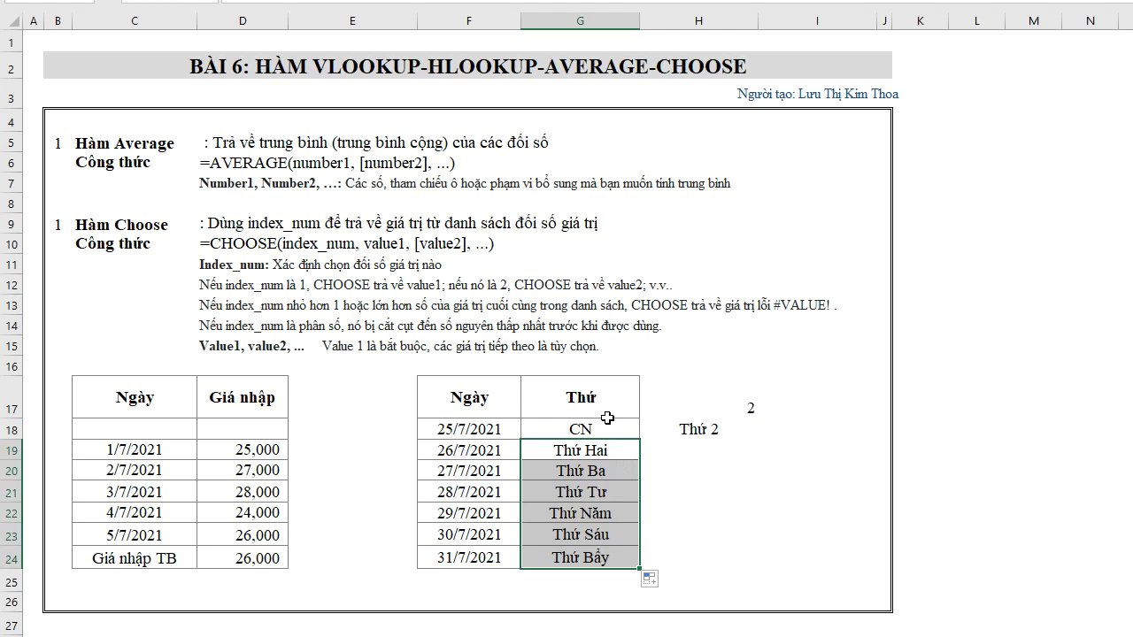
# Clear the test index in H17 and the sample CHOOSE formula in H18.
pyautogui.click(710, 381)
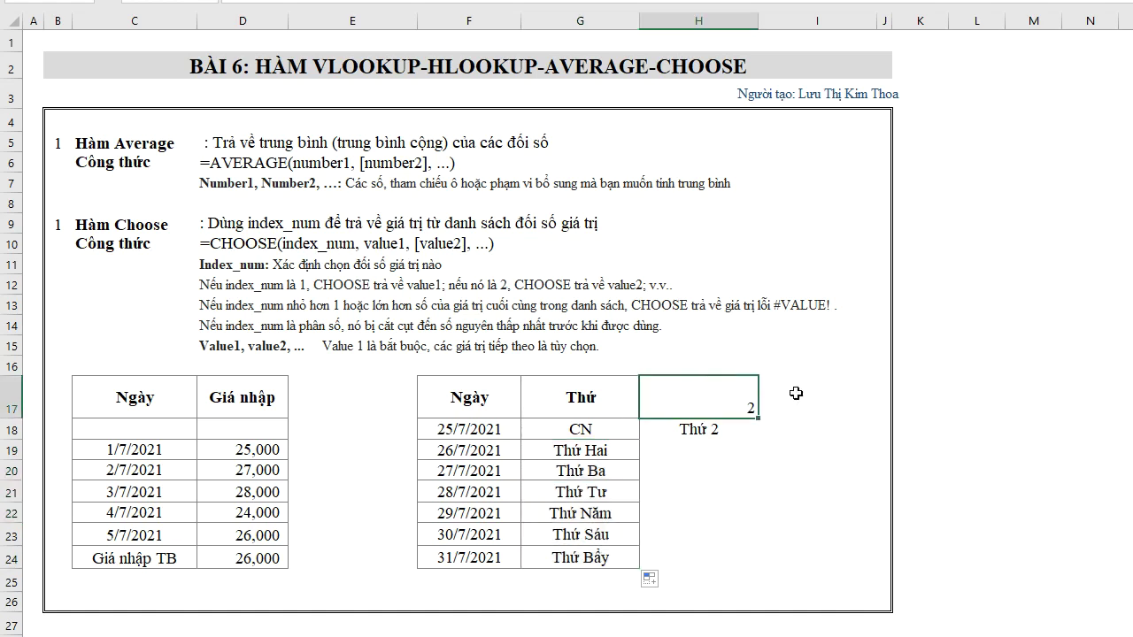
pyautogui.press('Delete')
pyautogui.click(728, 433)
pyautogui.press('Delete')
# Enter the month 7 in H17 and the year 2021 in I17.
pyautogui.click(743, 411)
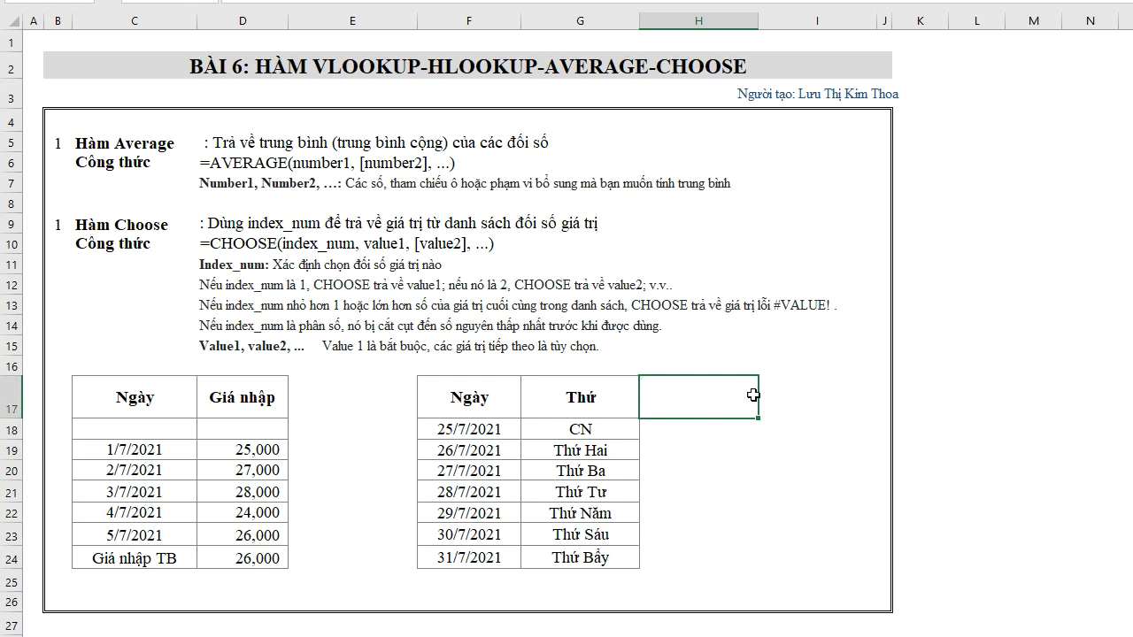
pyautogui.write('7')
pyautogui.press('Tab')
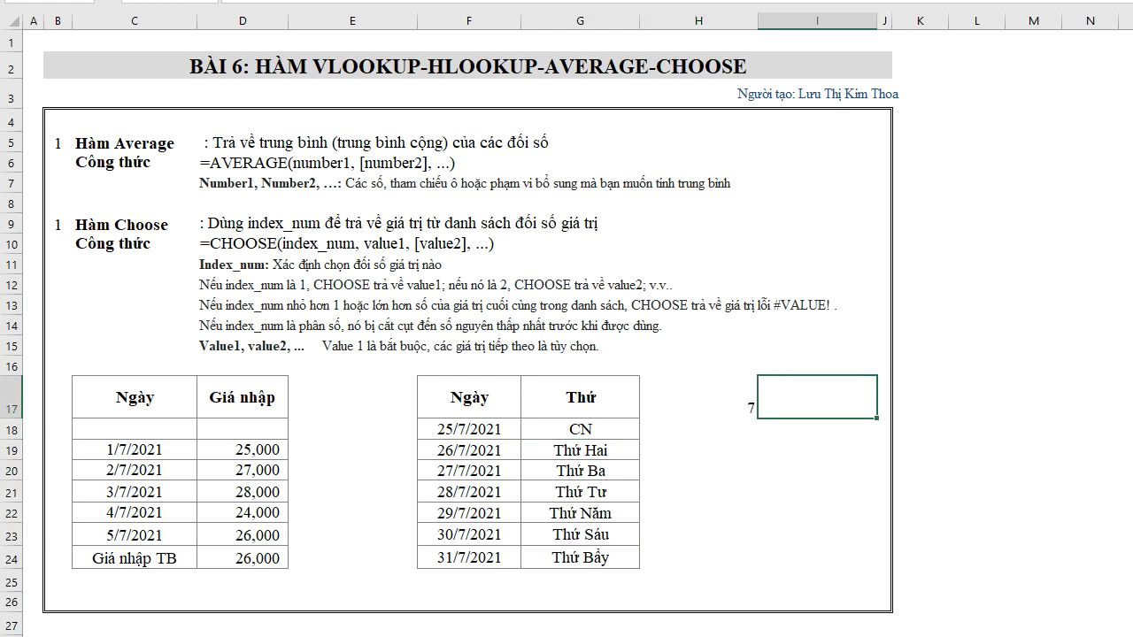
pyautogui.write('2021')
pyautogui.press('Return')
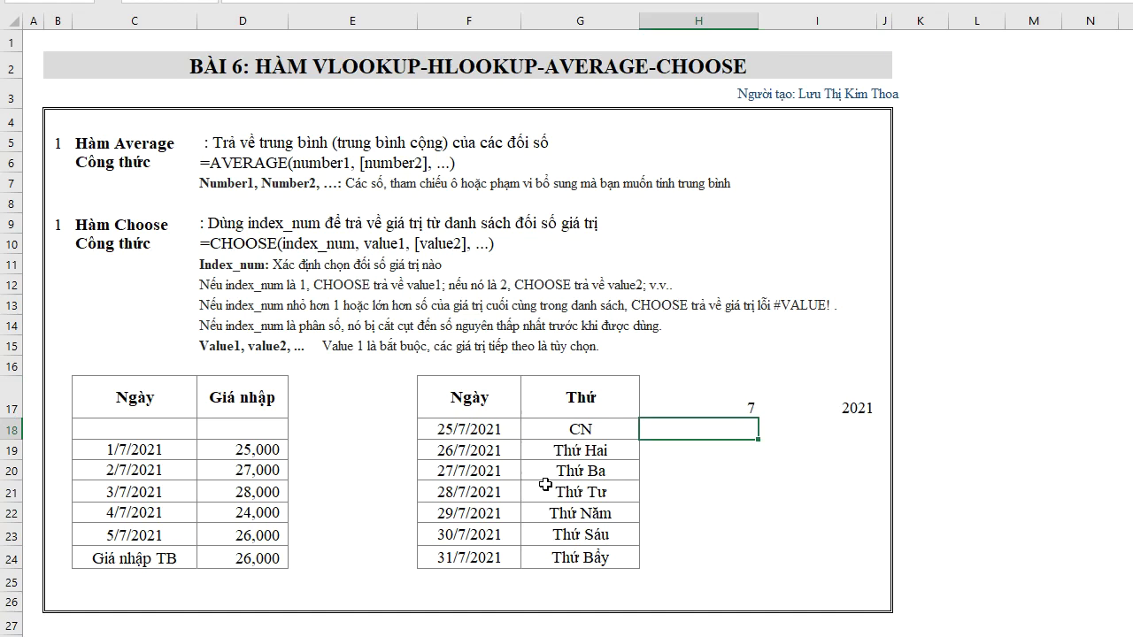
pyautogui.click(473, 430)
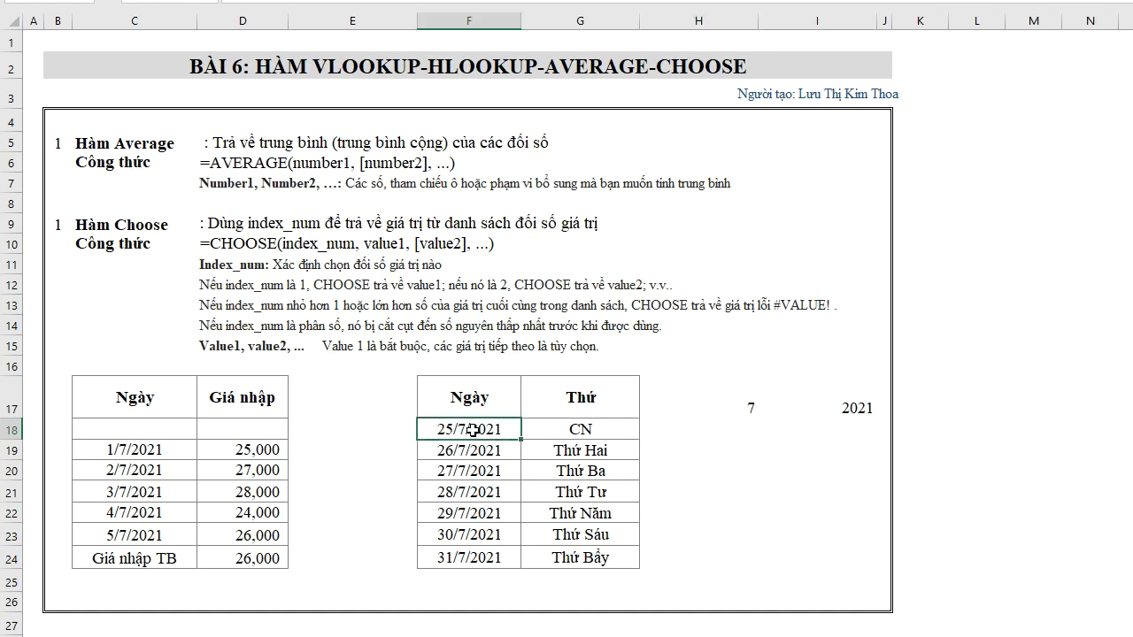
pyautogui.write('day')
pyautogui.press('BackSpace')
pyautogui.press('BackSpace')
pyautogui.press('BackSpace')
pyautogui.write('=sate')
pyautogui.press('BackSpace')
pyautogui.press('BackSpace')
pyautogui.press('BackSpace')
pyautogui.press('BackSpace')
pyautogui.press('BackSpace')
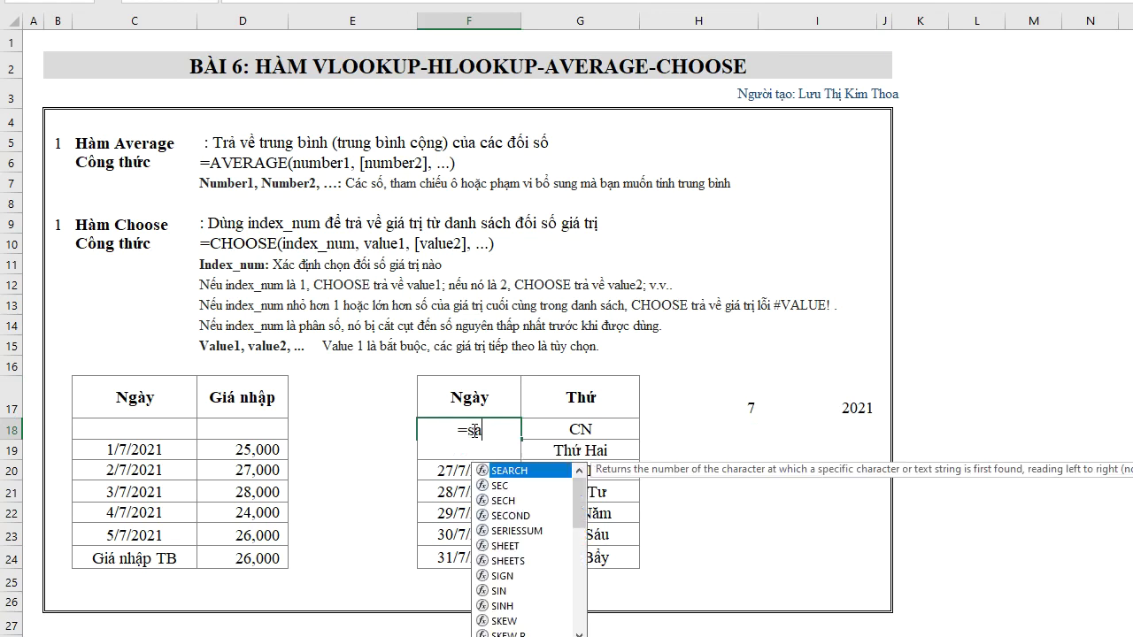
# Enter =DATE(I17,H17,1) in F18, the first cell of the Ngày column beside Thứ.
pyautogui.write('=da')
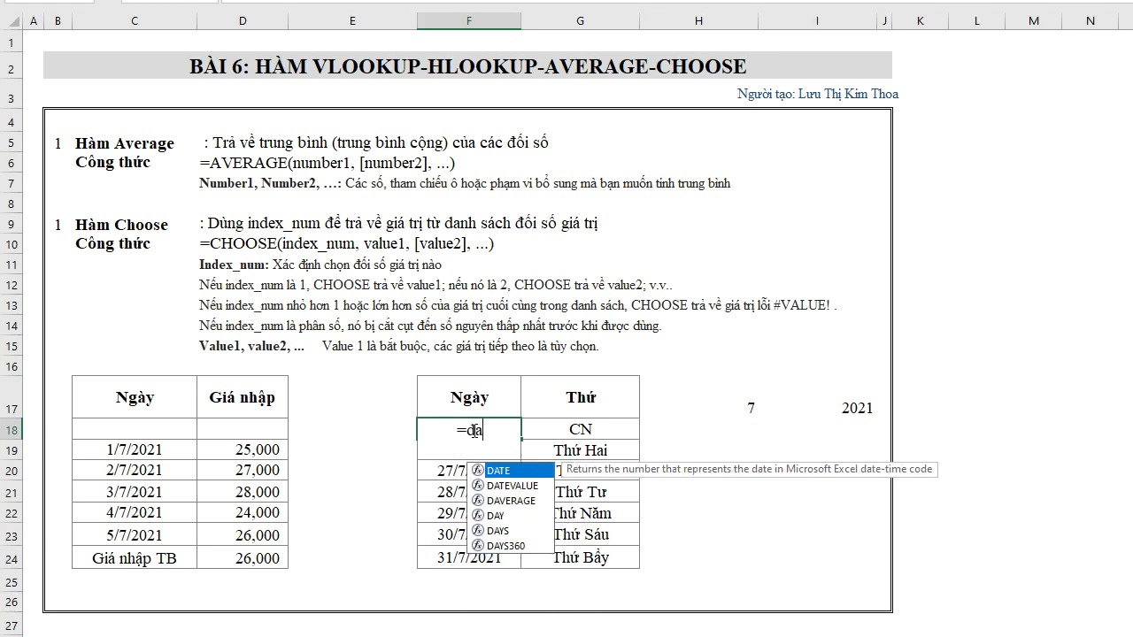
pyautogui.write('y(')
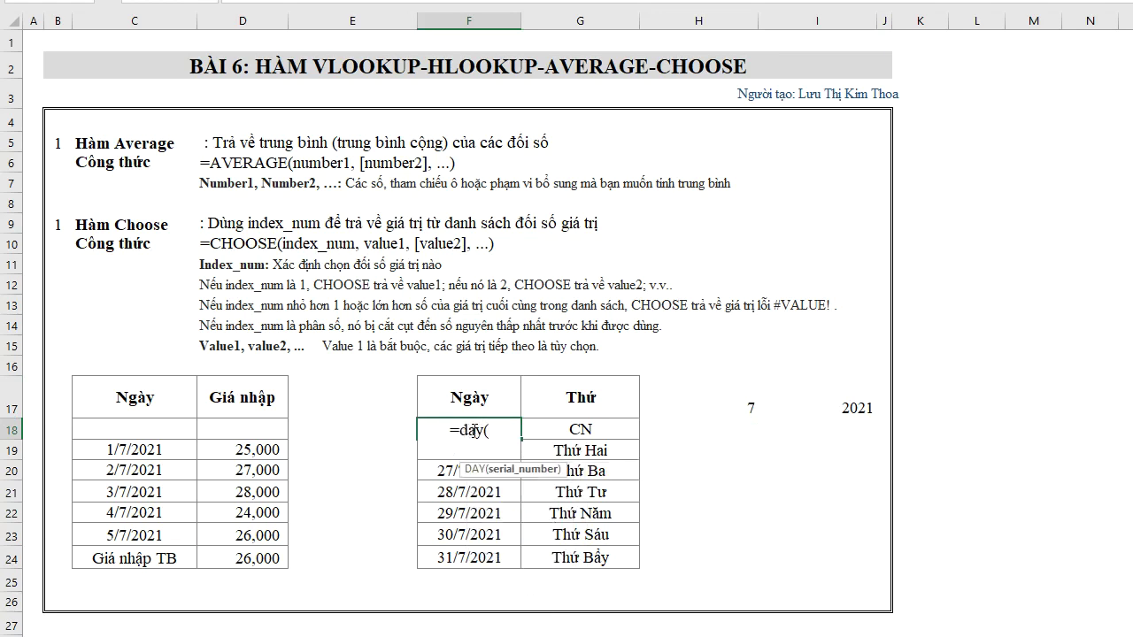
pyautogui.press('BackSpace')
pyautogui.press('BackSpace')
pyautogui.write('te')
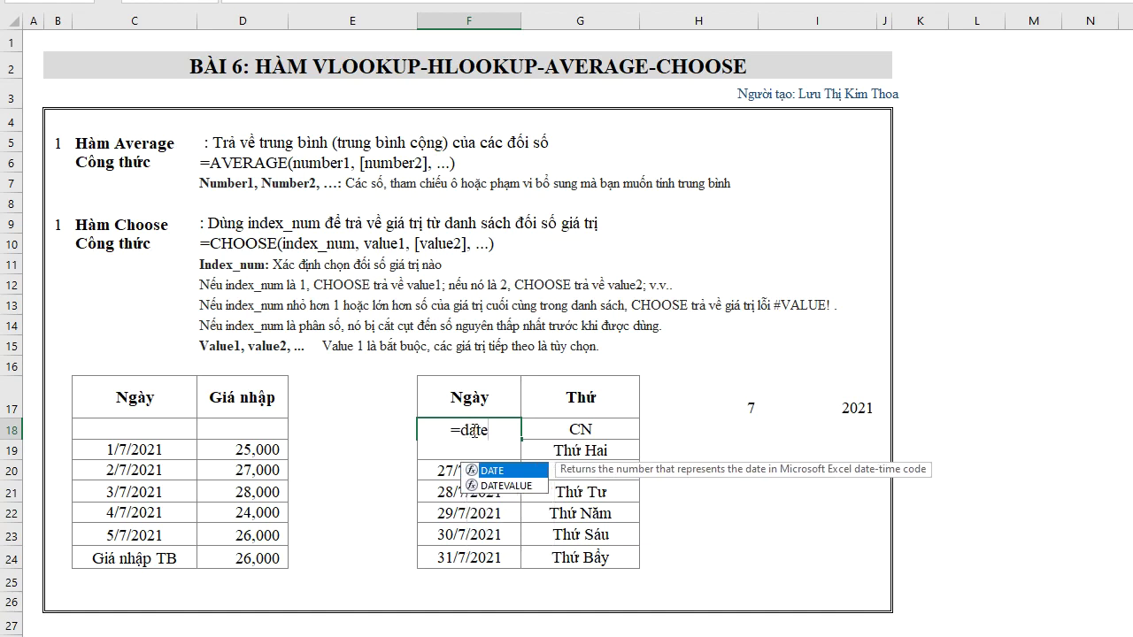
pyautogui.write('(')
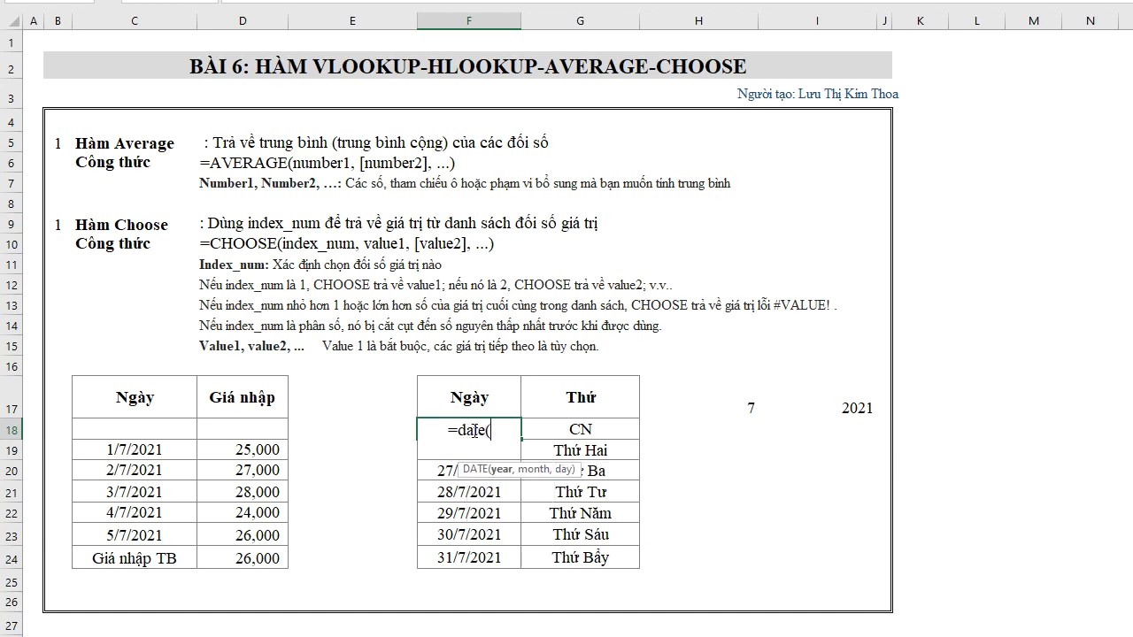
pyautogui.click(744, 410)
pyautogui.click(832, 409)
pyautogui.write(',')
pyautogui.click(718, 410)
pyautogui.write(',')
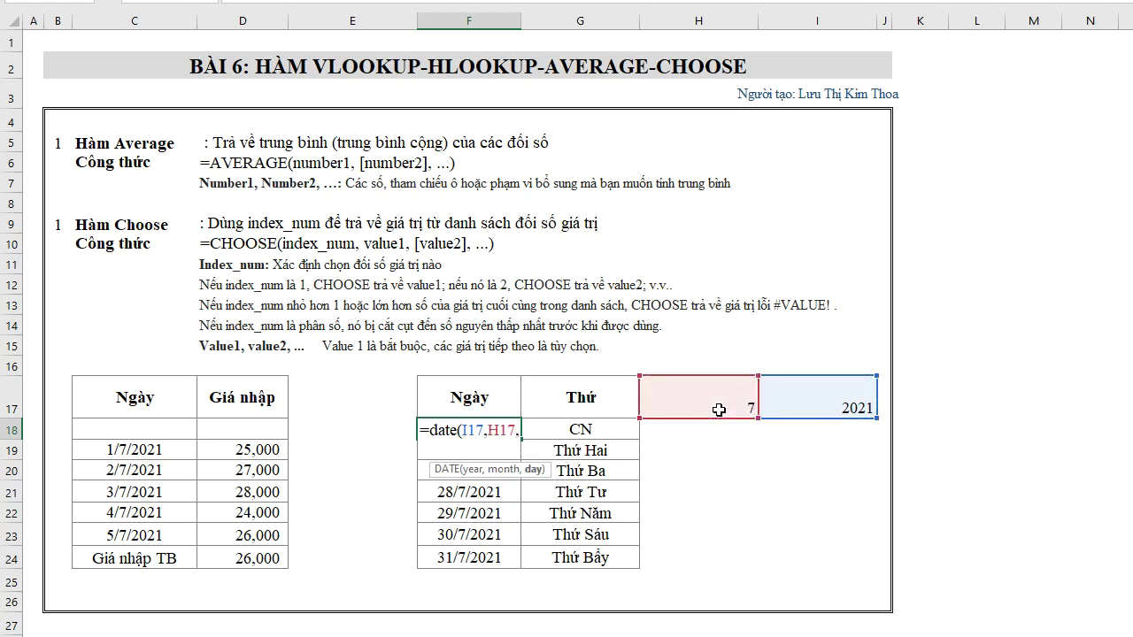
pyautogui.write('1')
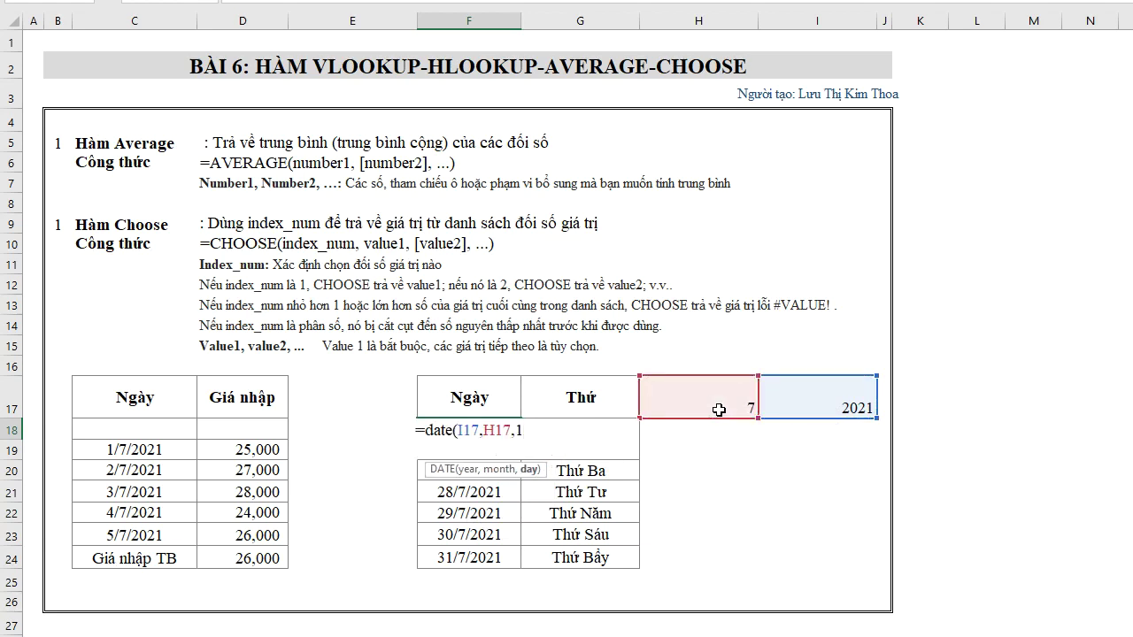
pyautogui.press('Return')
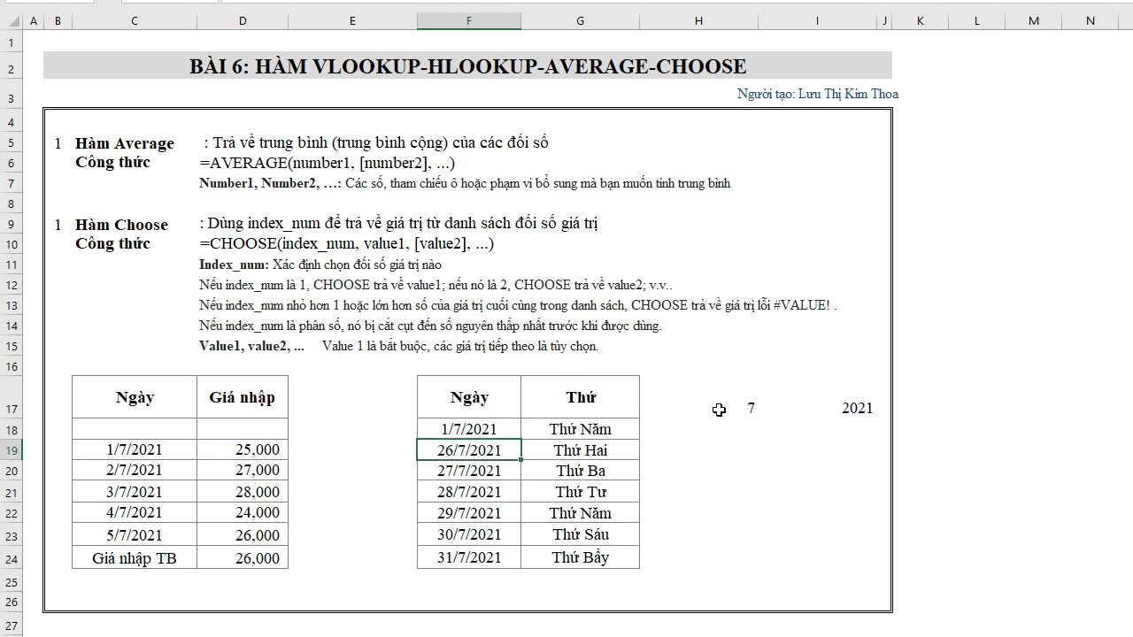
# Enter =F18+1 in F19 and fill the formula down to F24.
pyautogui.write('=')
pyautogui.click(504, 427)
pyautogui.write('+1')
pyautogui.press('Return')
pyautogui.click(495, 450)
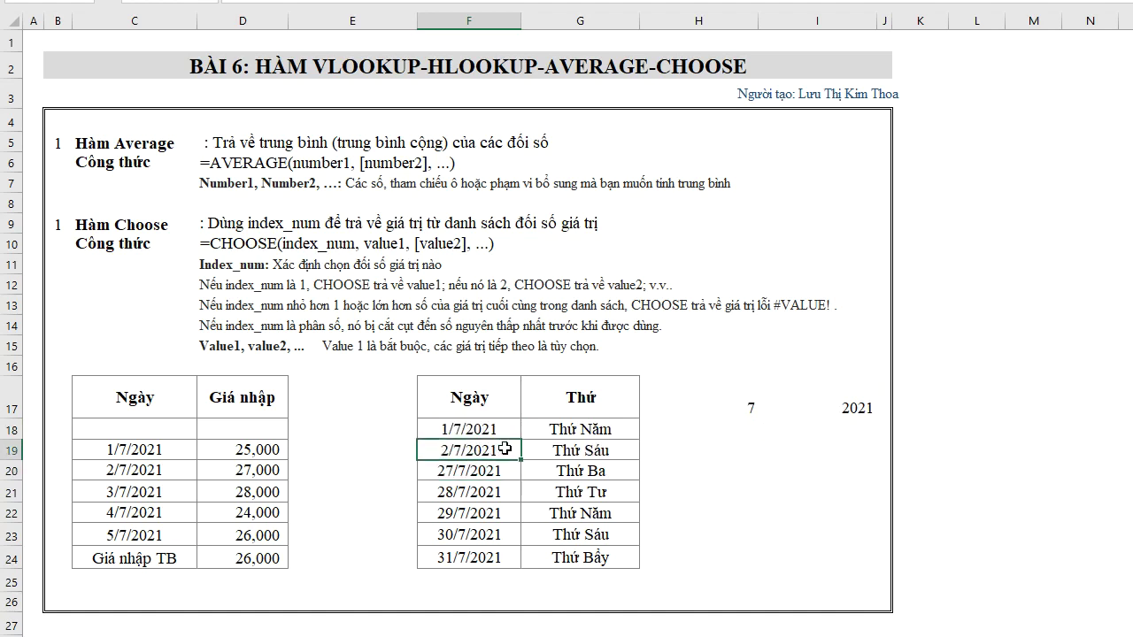
pyautogui.moveTo(521, 460); pyautogui.dragTo(530, 562)
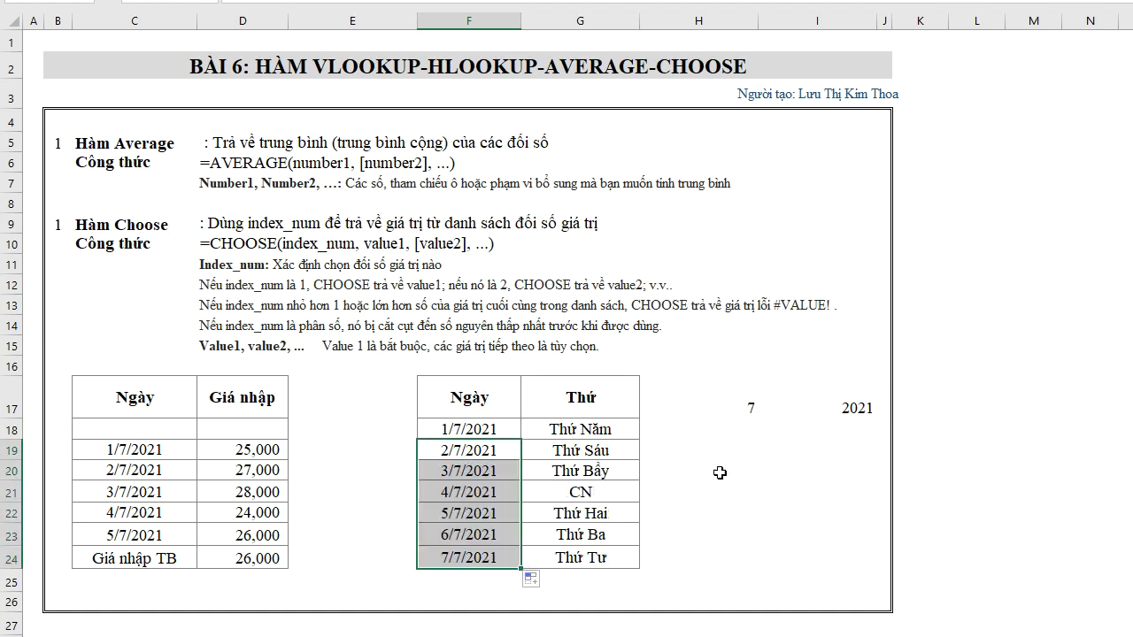
# Set the month in H17 to 8 to test the date and weekday formulas.
pyautogui.click(740, 409)
pyautogui.write('7')
pyautogui.press('BackSpace')
pyautogui.write('8')
pyautogui.press('Return')
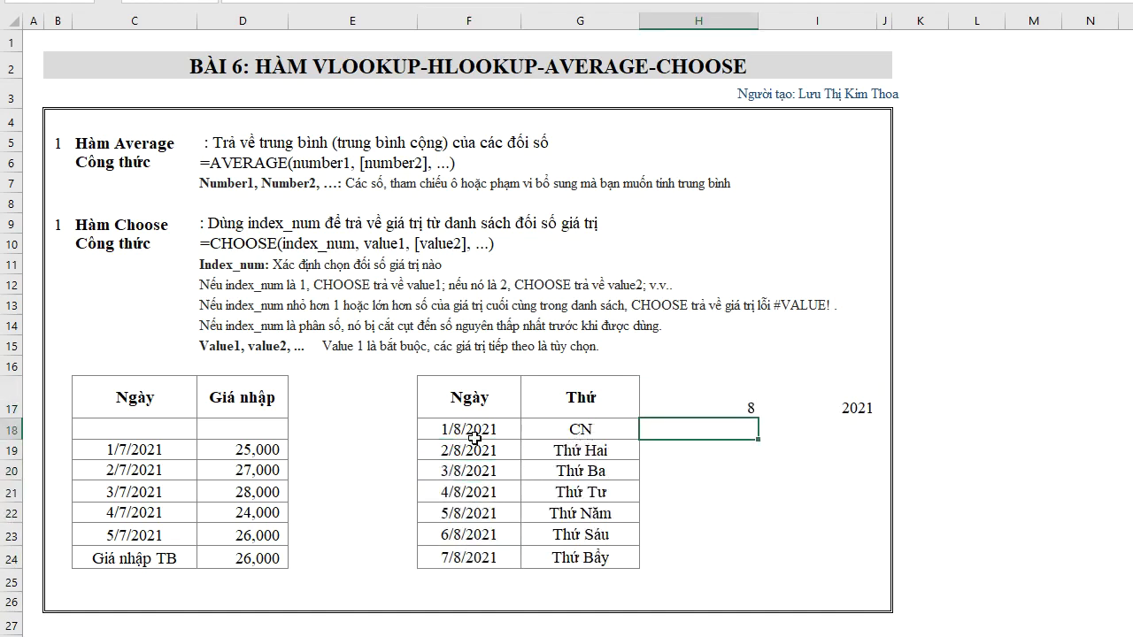
# Check the first date and weekday cells, and set the month in H17 to 9.
pyautogui.click(474, 432)
pyautogui.click(571, 430)
pyautogui.click(747, 410)
pyautogui.write('9')
pyautogui.press('Return')
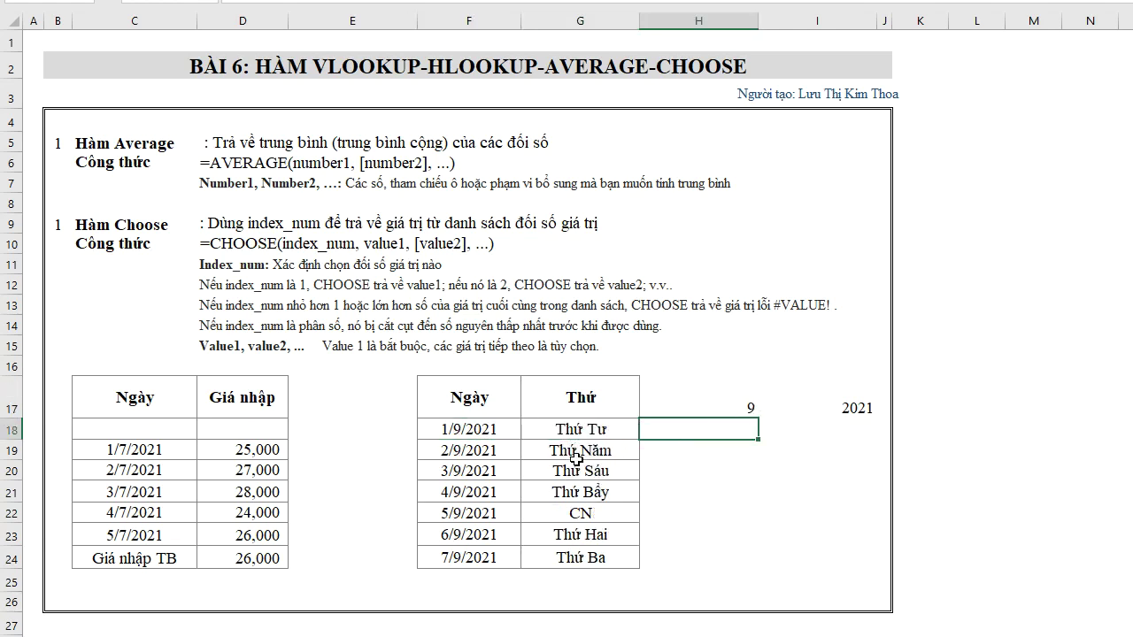